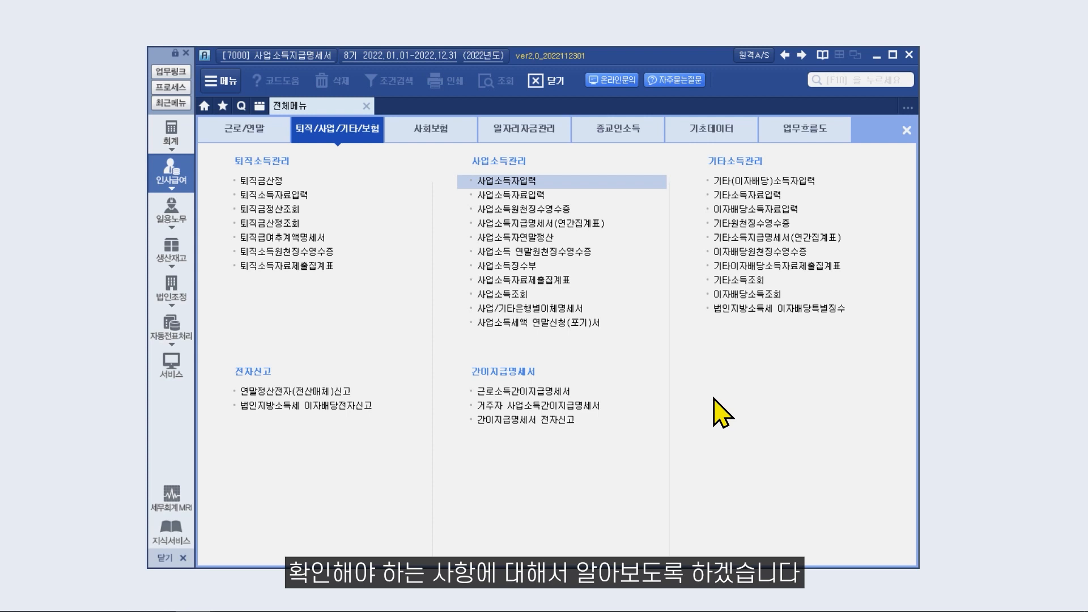
Open 사업소득자입력, view the first earner's registration, and look through the 소득구분 code list for that earner.
left_click(573, 182)
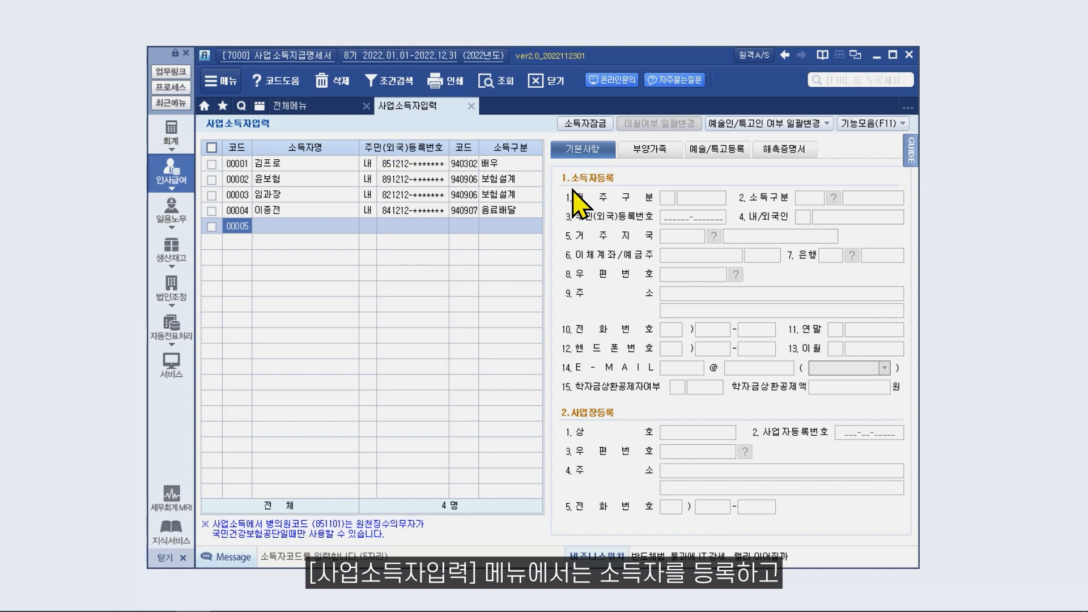
left_click(353, 165)
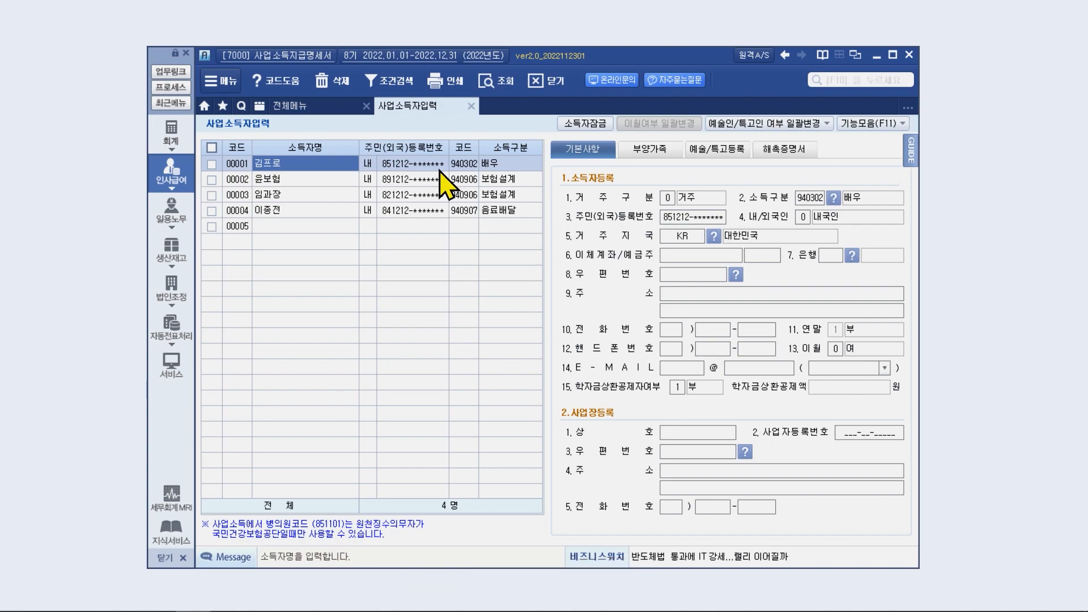
left_click(457, 165)
key("F2")
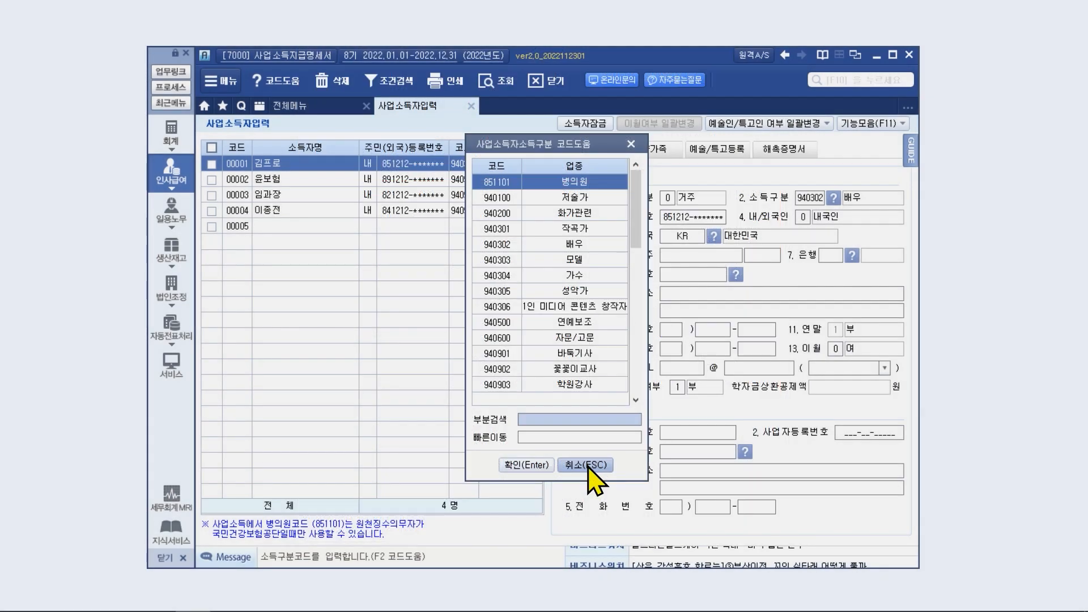
left_click(600, 458)
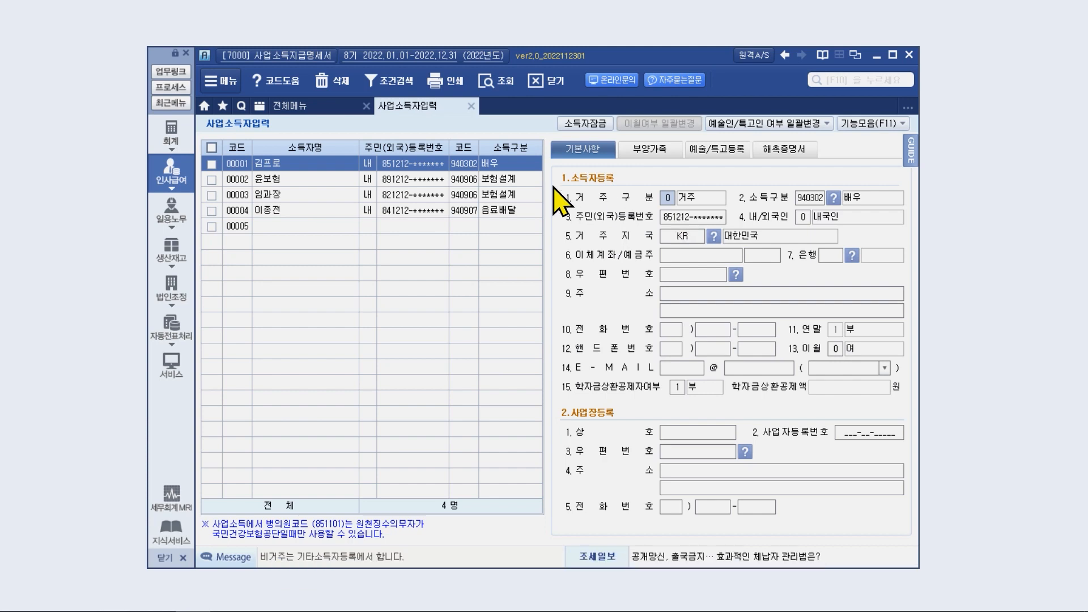
Open 사업소득자료입력 and load the business income data for payment month 12 of 2022.
left_click(332, 109)
left_click(476, 196)
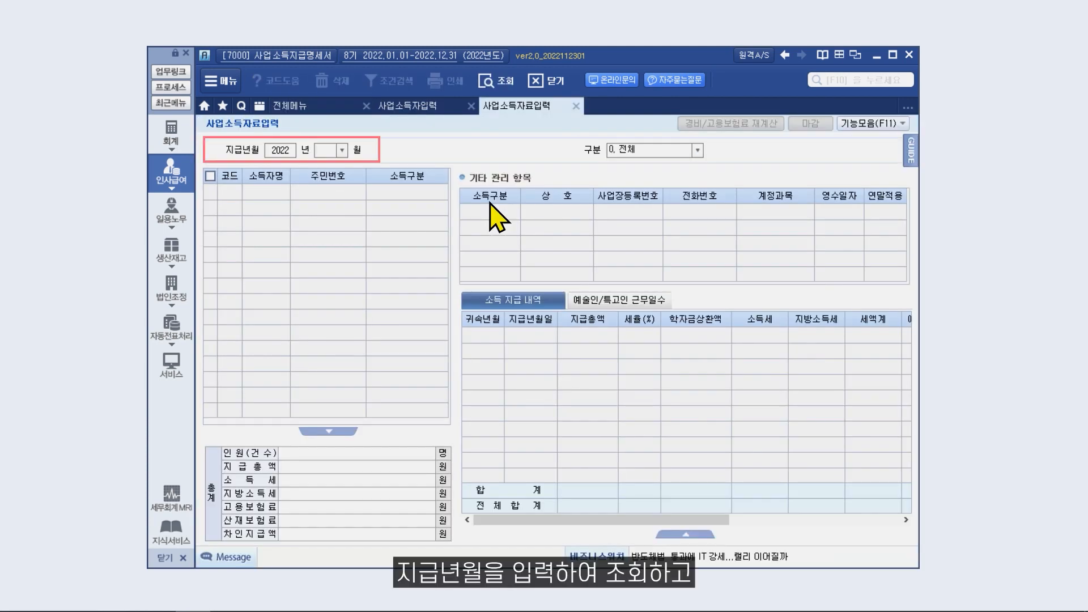
left_click(342, 150)
left_click(334, 281)
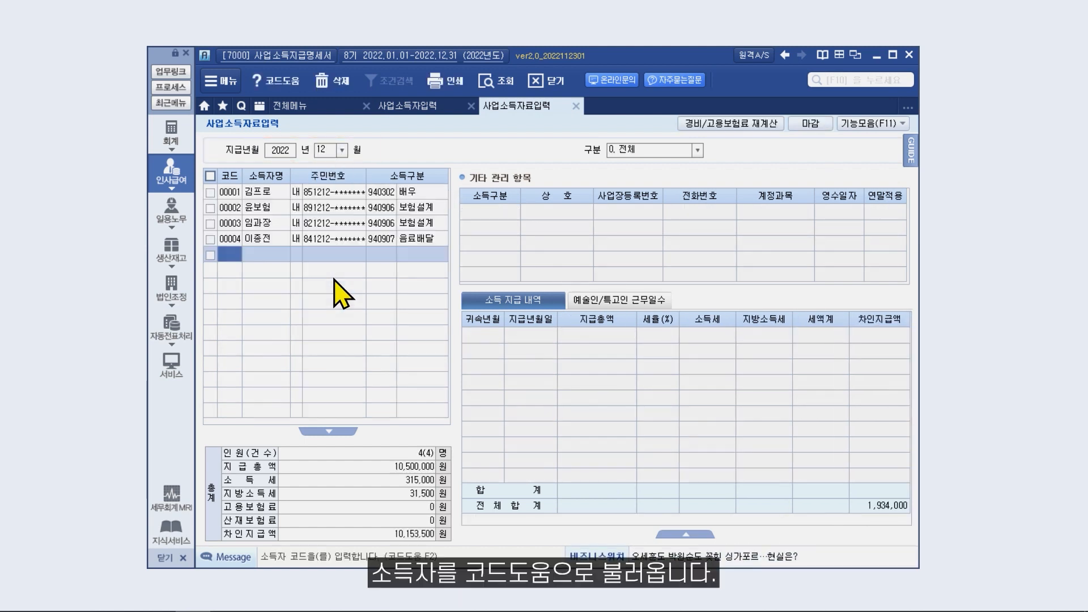
Look at the business earner code list, then compare the payment details and 연말적용 setting of the first two earners.
double_click(234, 255)
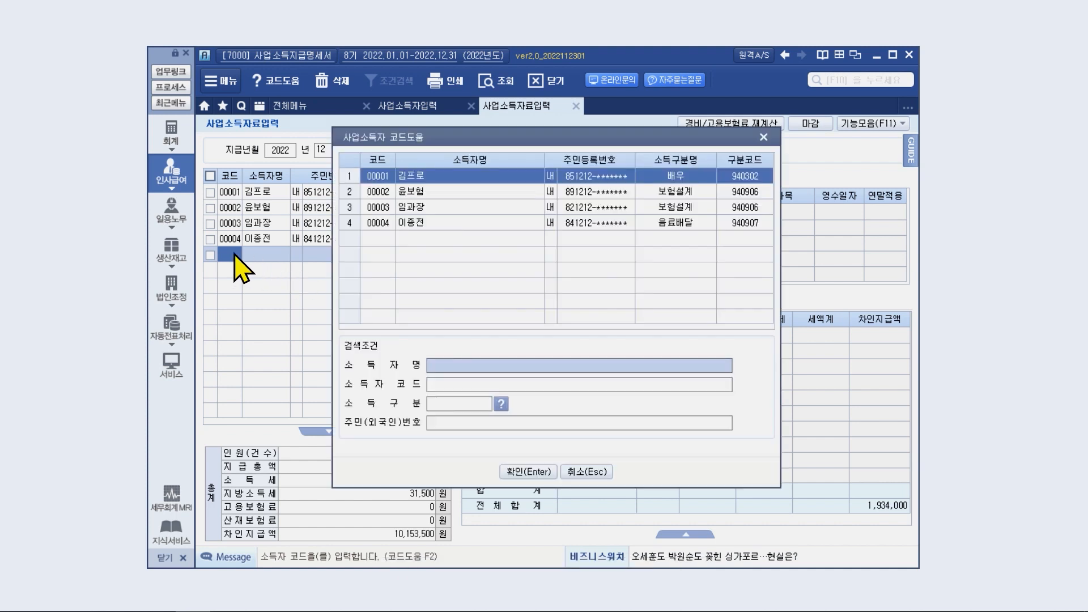
left_click(585, 473)
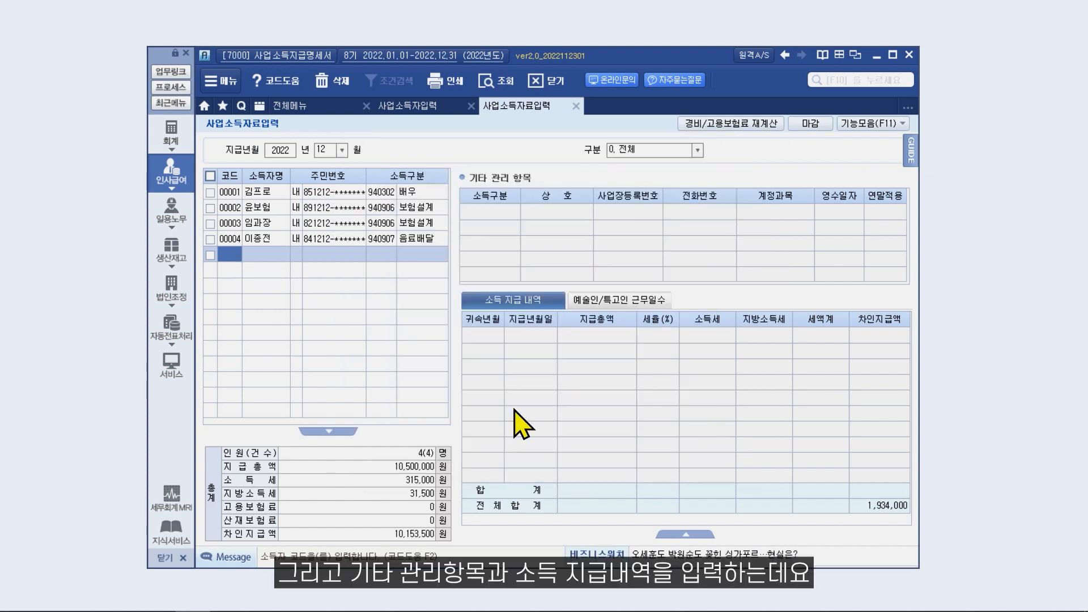
left_click(294, 195)
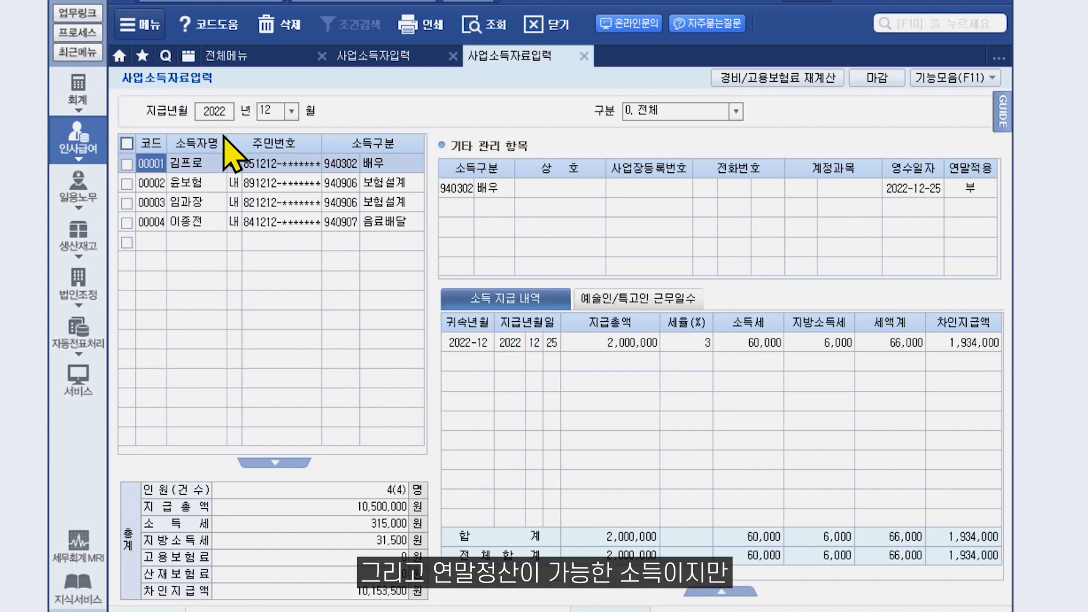
left_click(253, 183)
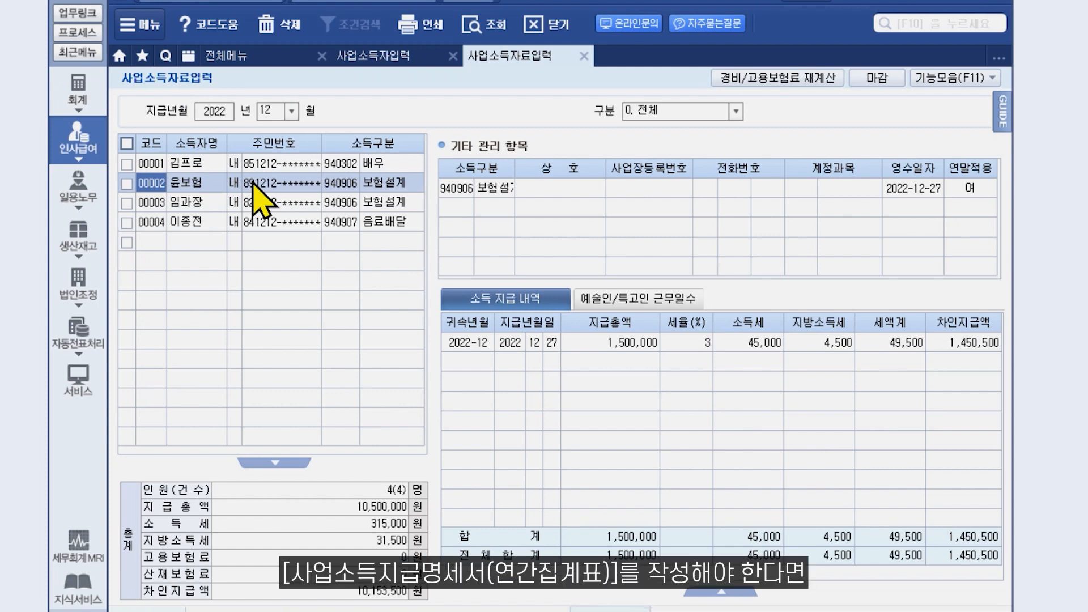
left_click(969, 190)
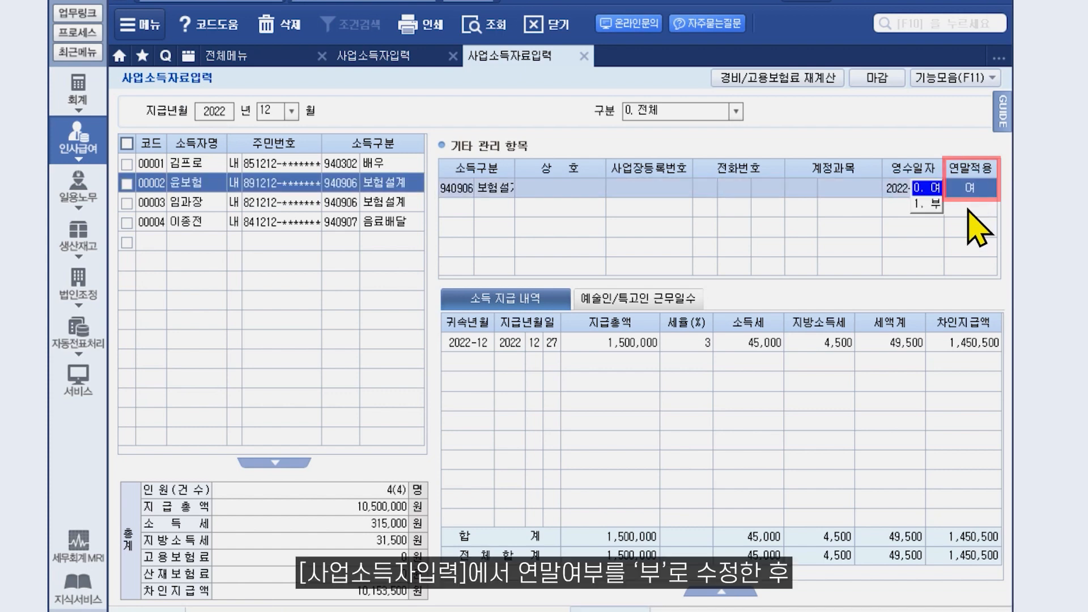
In 사업소득자입력, set the 연말 option to 1. 부 for the second earner (보험설계).
left_click(406, 62)
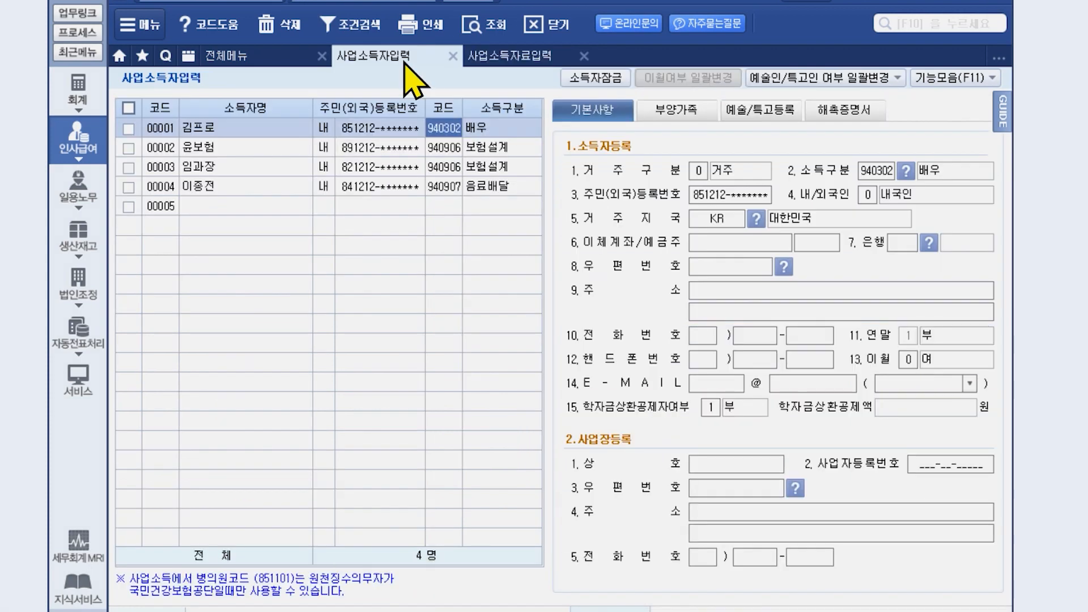
left_click(380, 149)
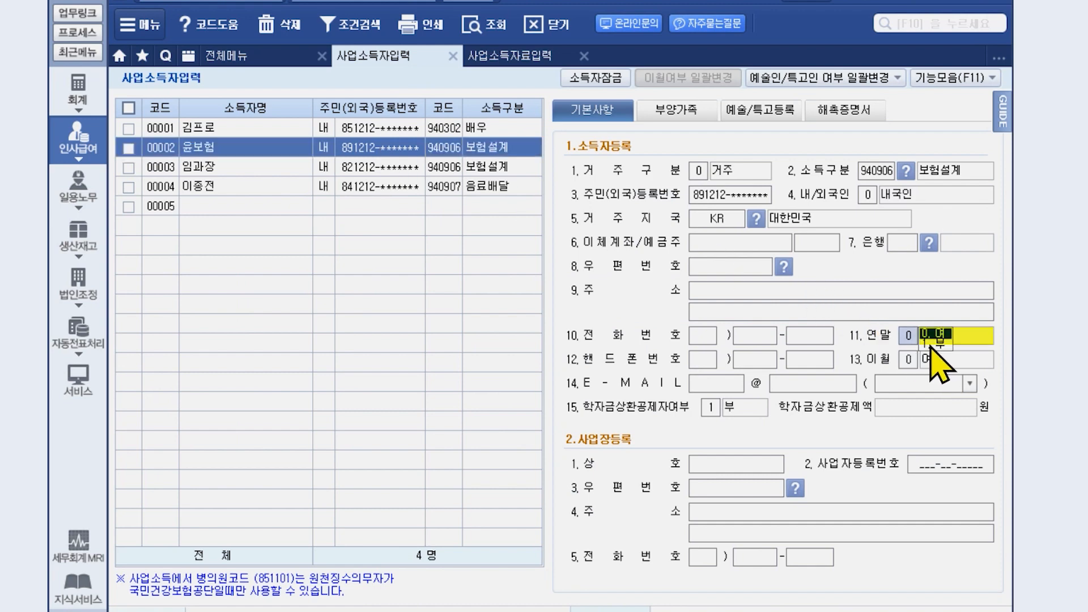
type("1")
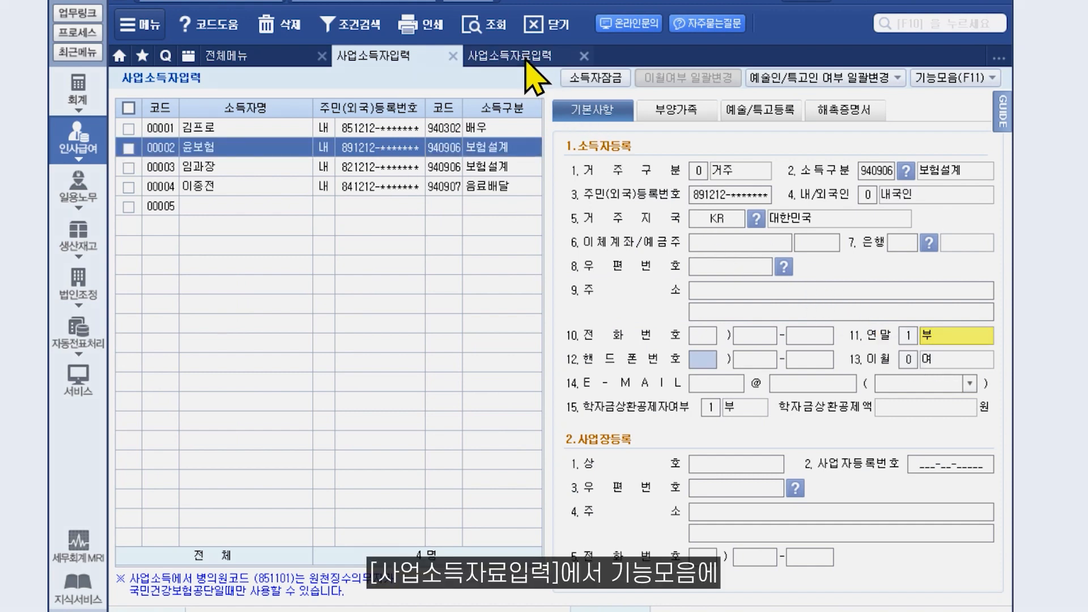
In 사업소득자료입력, update the second earner's record with 현재사원자료갱신.
left_click(525, 58)
left_click(128, 183)
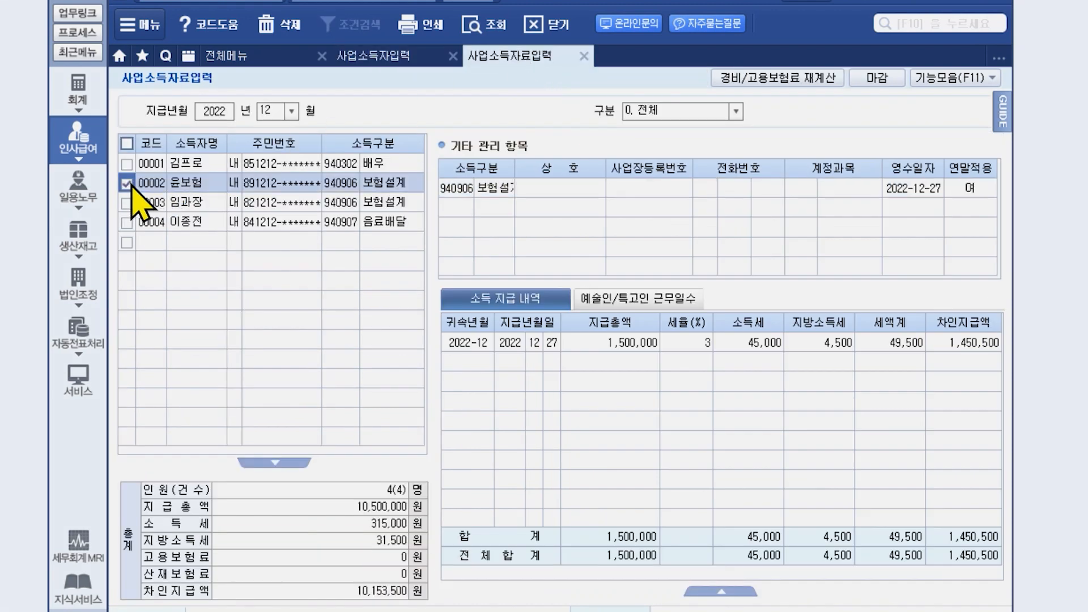
left_click(930, 79)
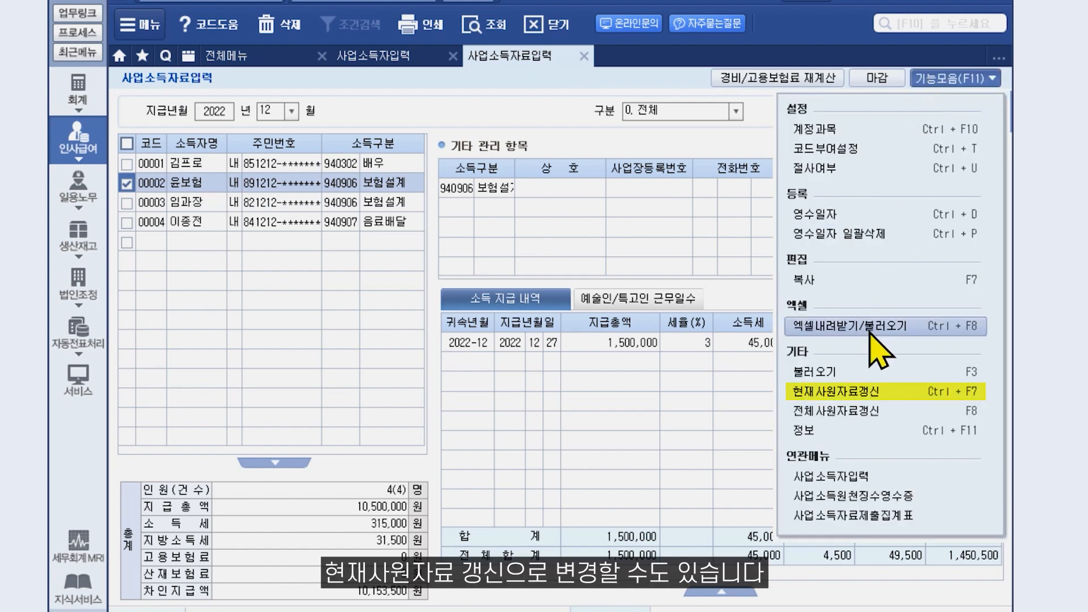
left_click(822, 391)
left_click(506, 356)
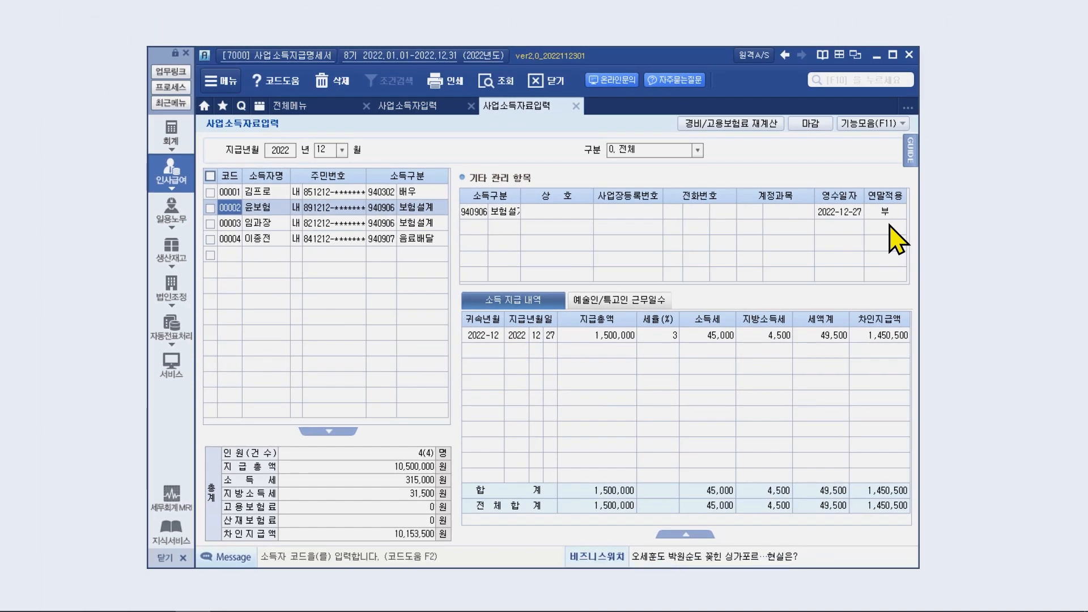
Load the 사업소득지급명세서(연간집계표) on 귀속기준 for 2022-01 through 2022-12 and close it (마감) for electronic filing.
left_click(339, 109)
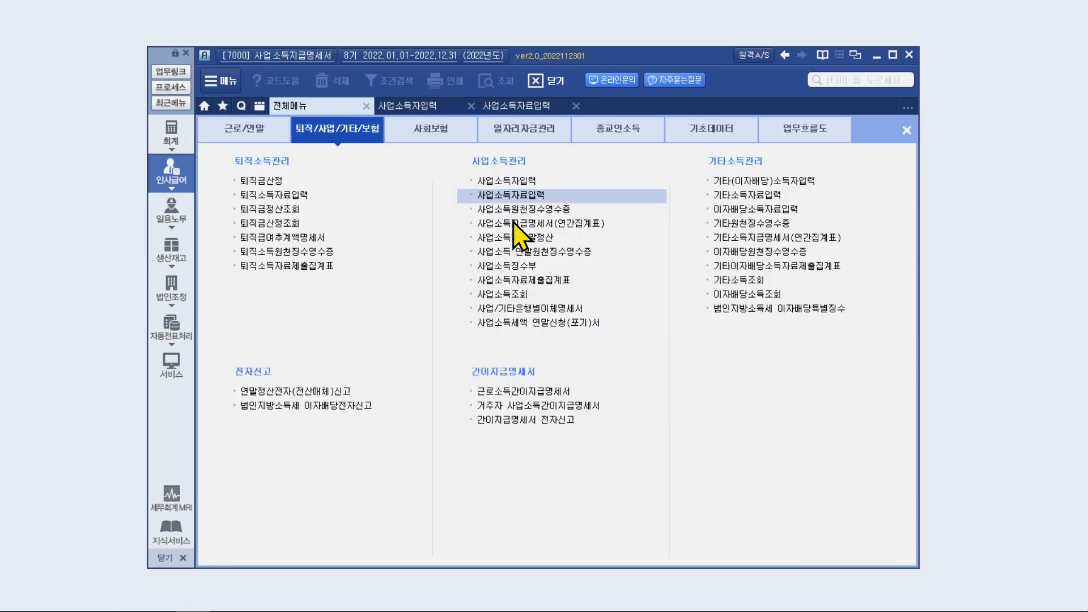
left_click(516, 224)
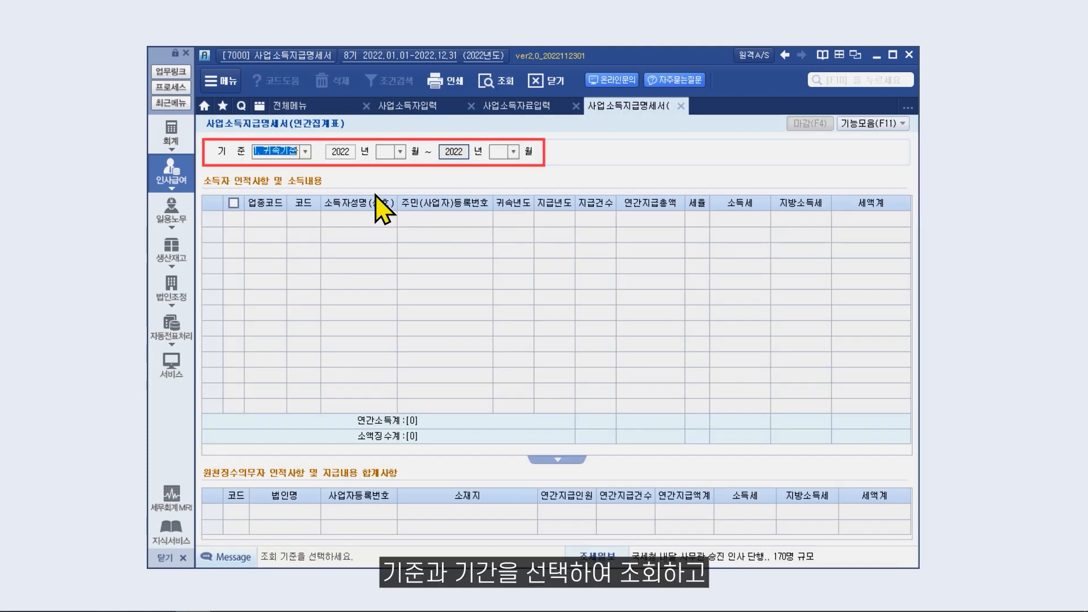
left_click(400, 151)
left_click(396, 164)
left_click(513, 152)
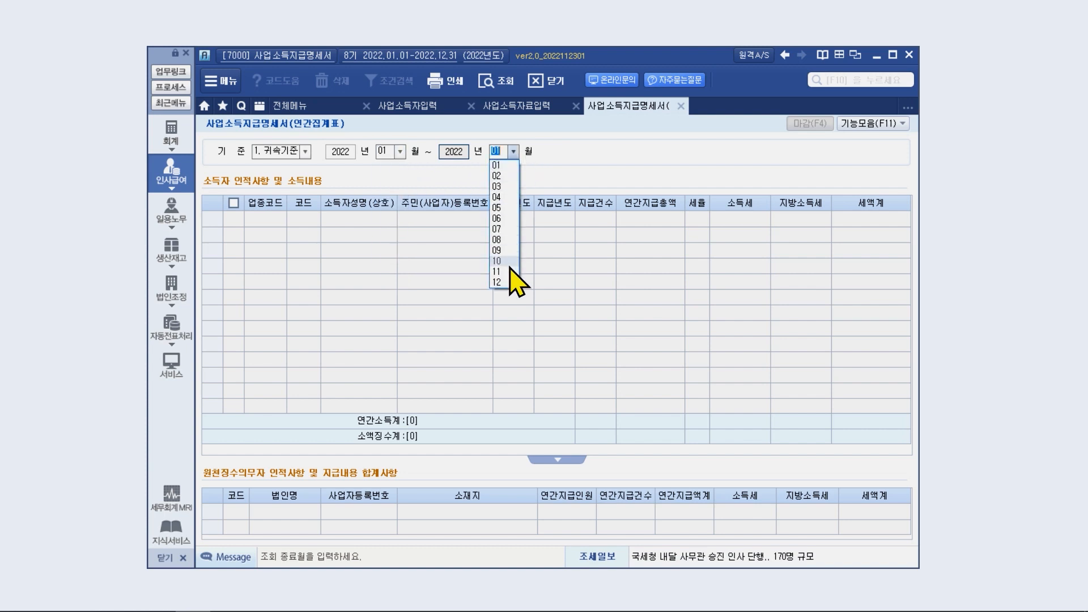
left_click(513, 284)
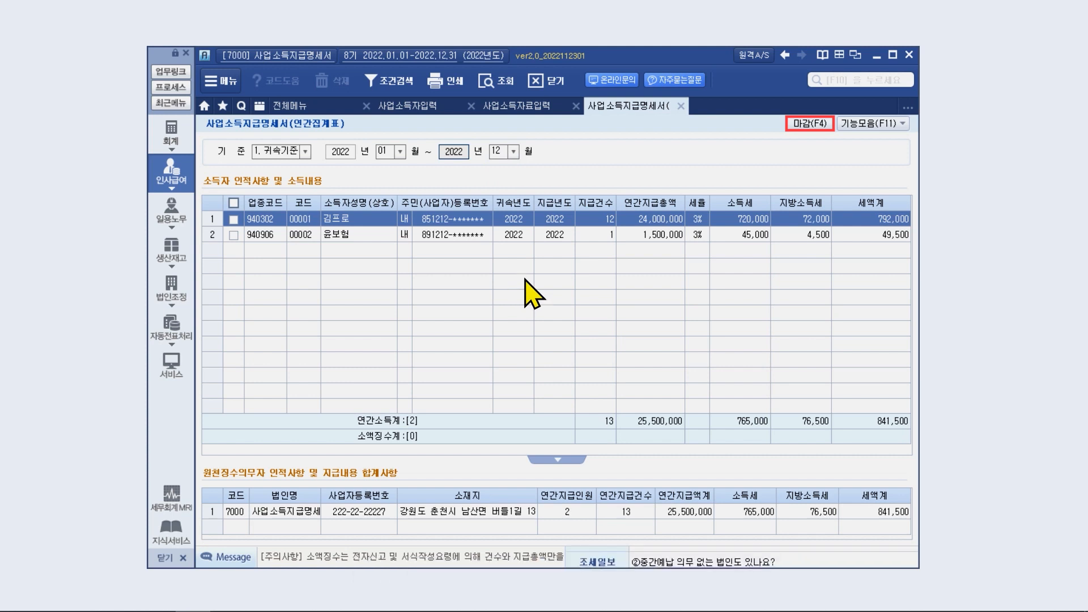
left_click(805, 124)
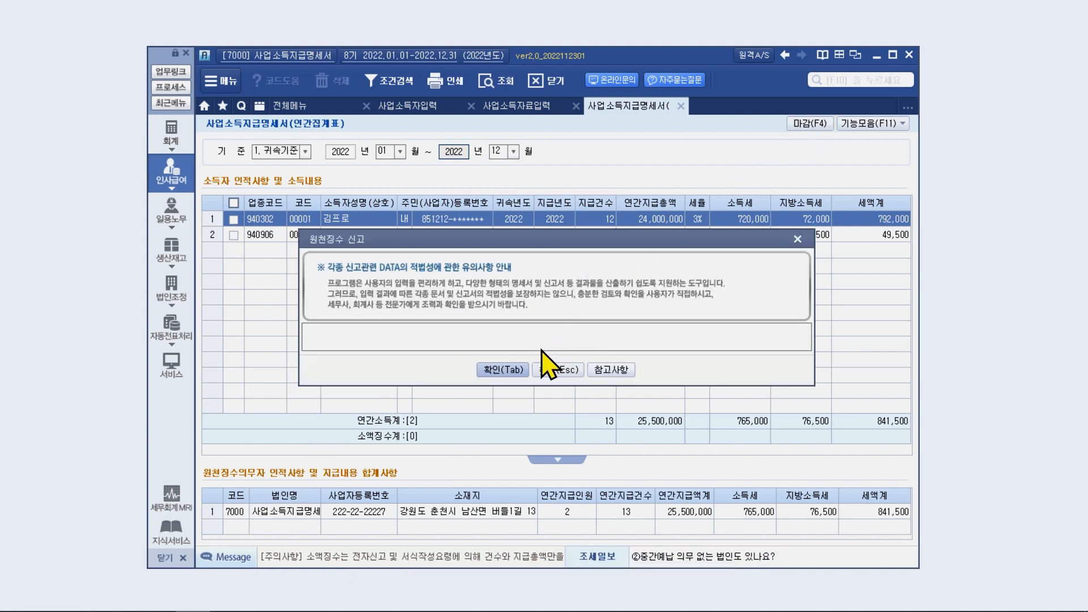
left_click(519, 369)
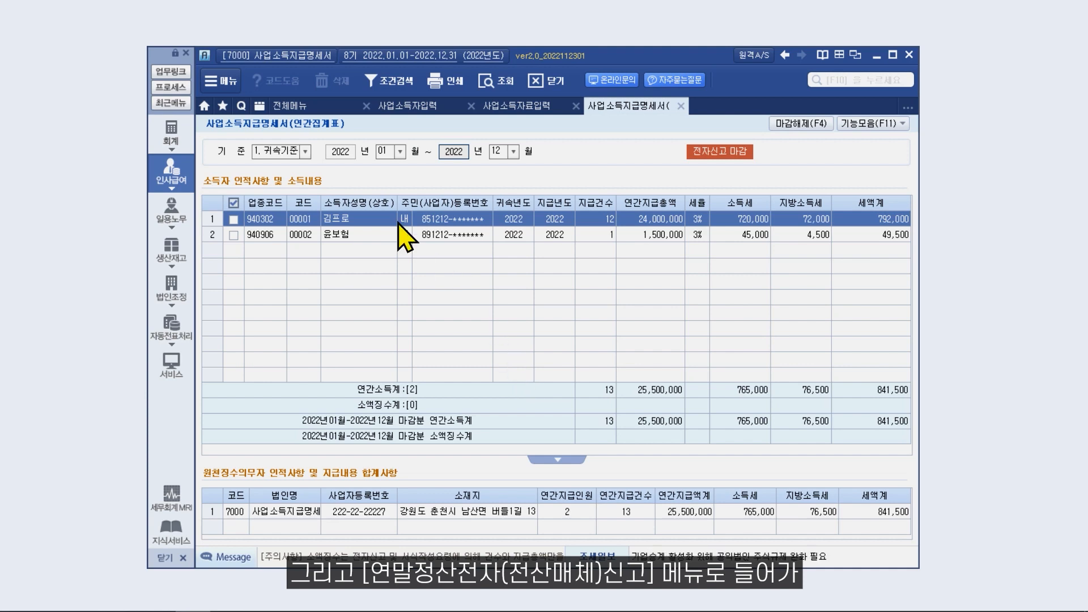
Open 연말정산전자(전산매체)신고, set 구분 to 3. 거주자 사업소득 지급 명세서, and load the closed company data.
left_click(325, 109)
left_click(309, 376)
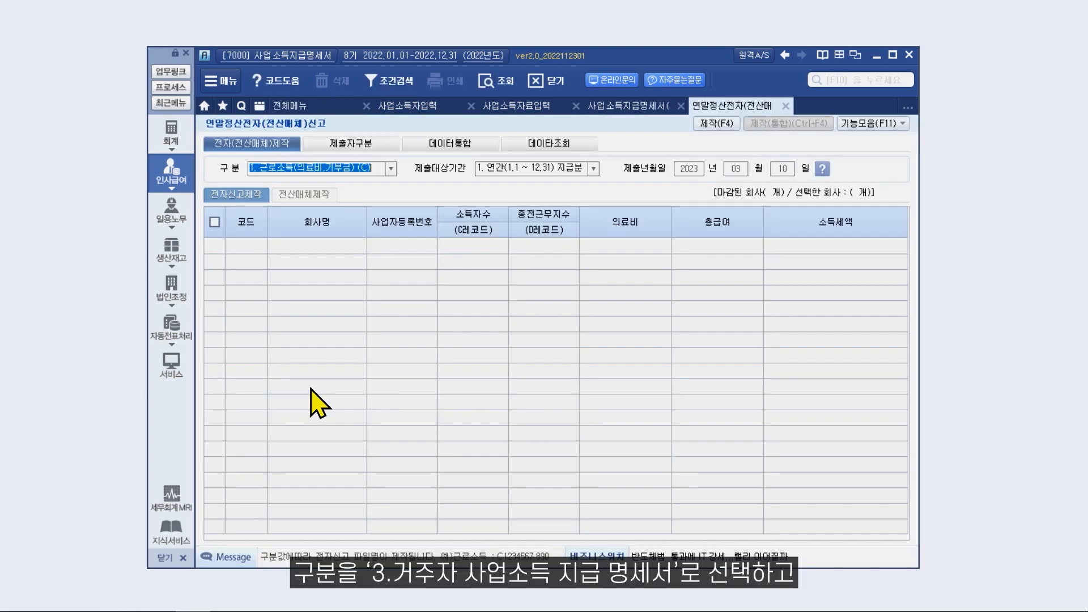
left_click(390, 169)
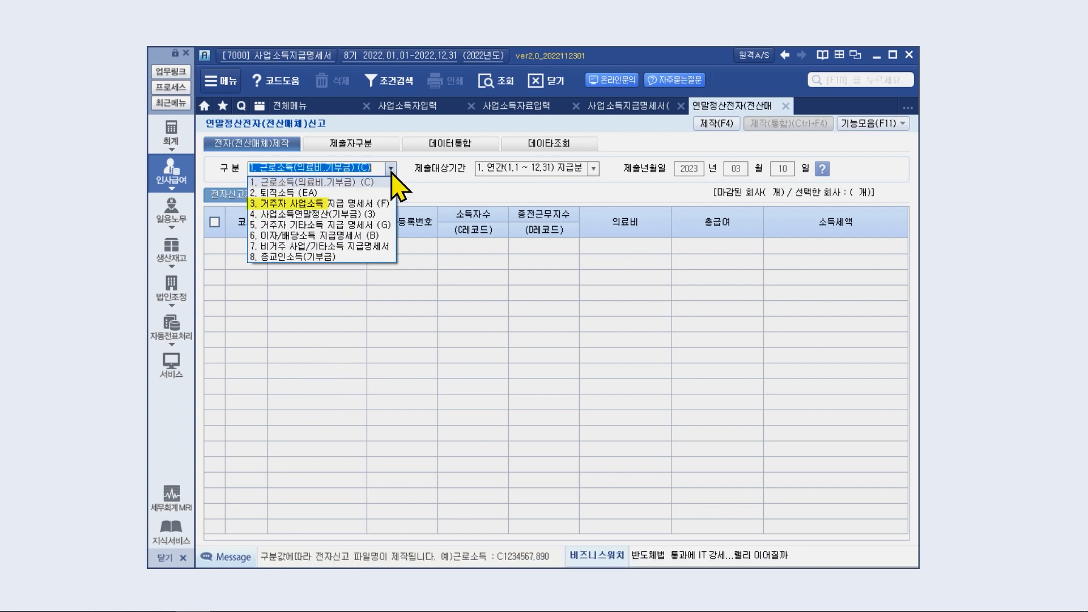
left_click(369, 208)
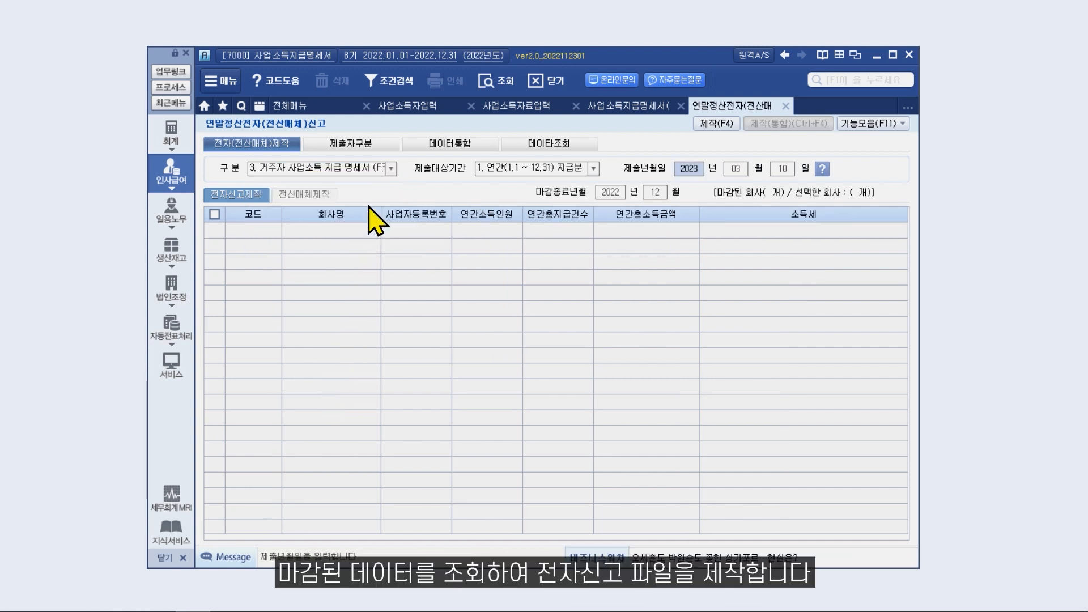
key("Return")
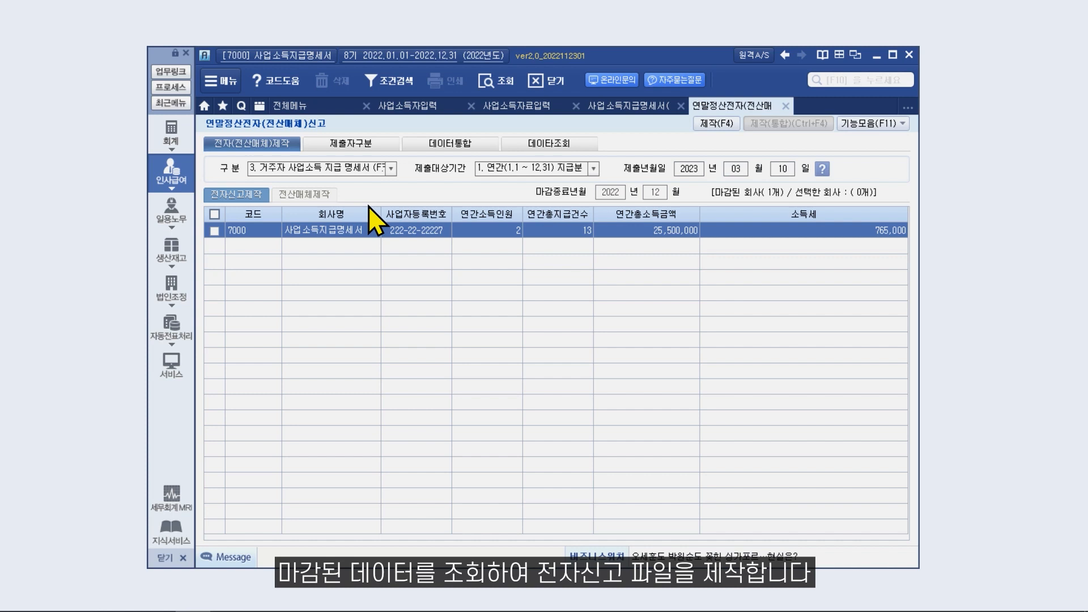
Produce the electronic filing file for the listed company, entering the conversion password and saving it to the desktop (바탕 화면).
left_click(215, 231)
left_click(704, 130)
type("1111111111")
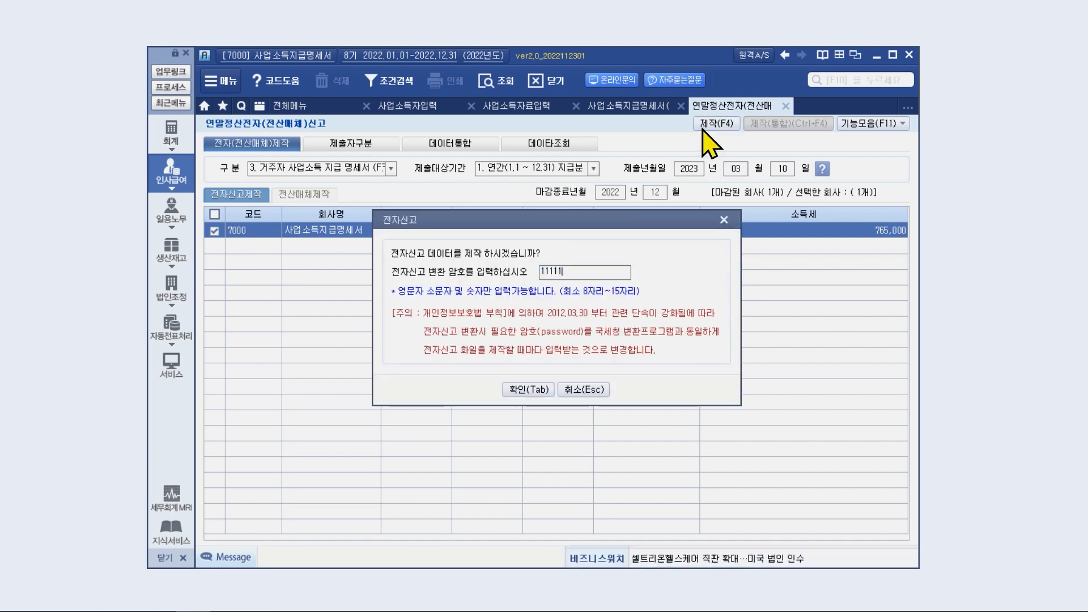
left_click(514, 391)
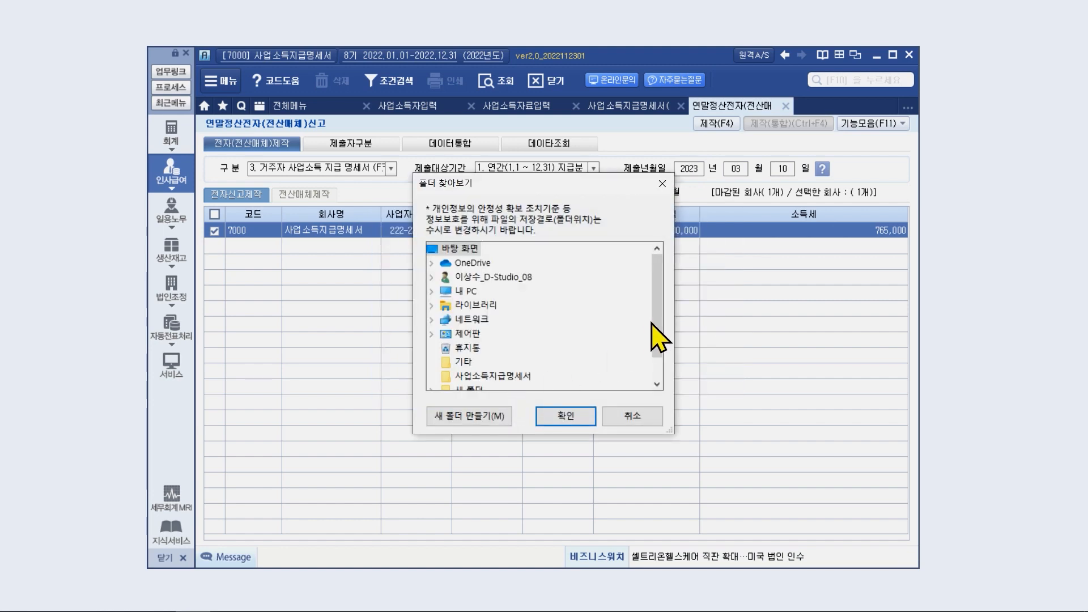
left_click_drag(654, 314, 655, 355)
left_click(562, 416)
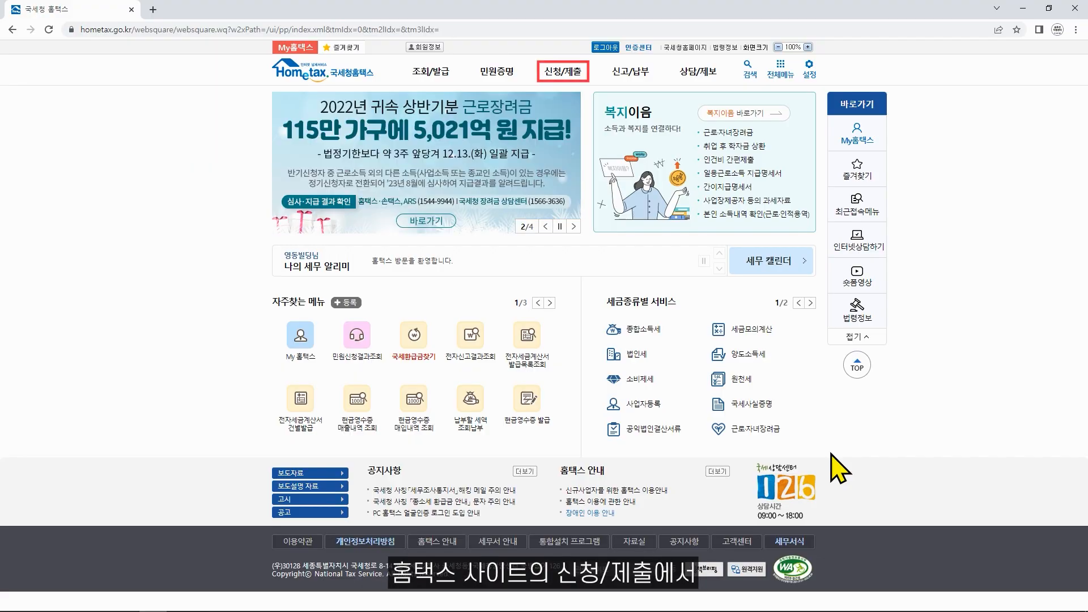
On the Hometax website, open the regular submission page for 사업소득 지급명세서 within the (근로·사업등) 지급명세서 service.
left_click(571, 76)
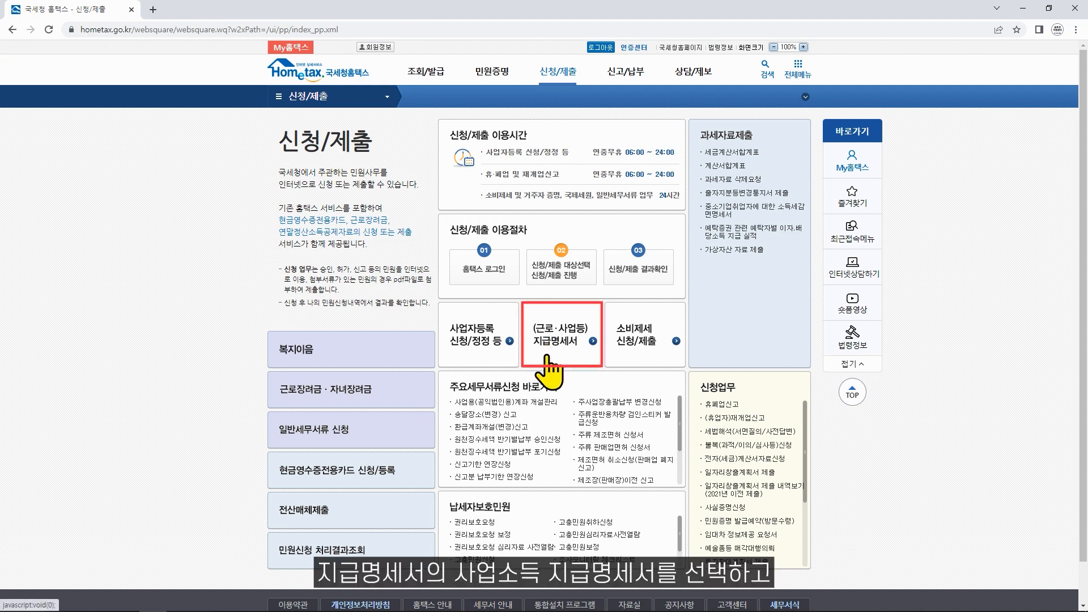
left_click(546, 356)
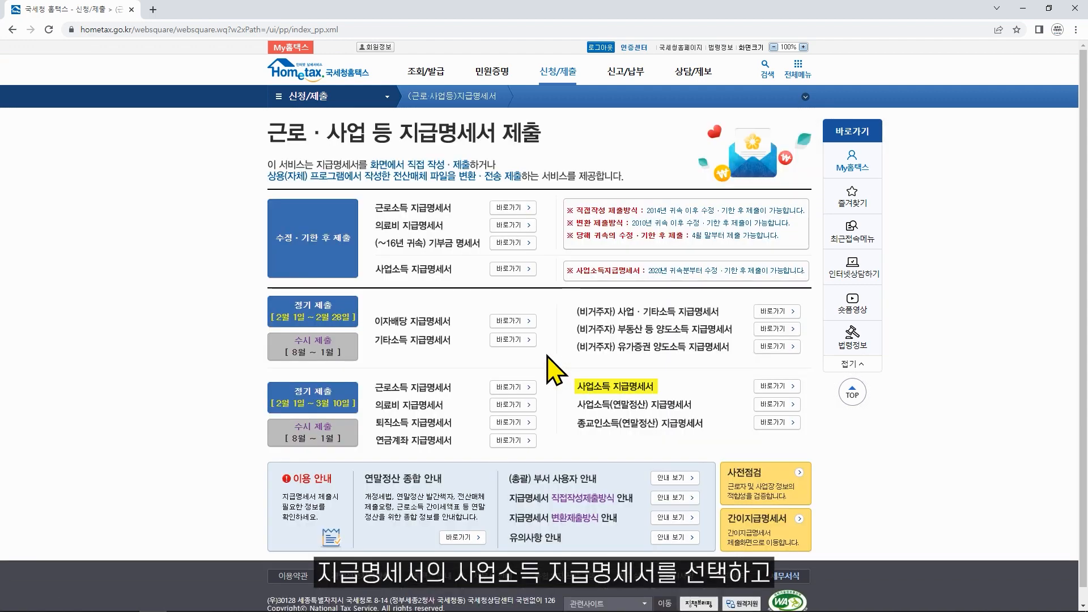
left_click(775, 387)
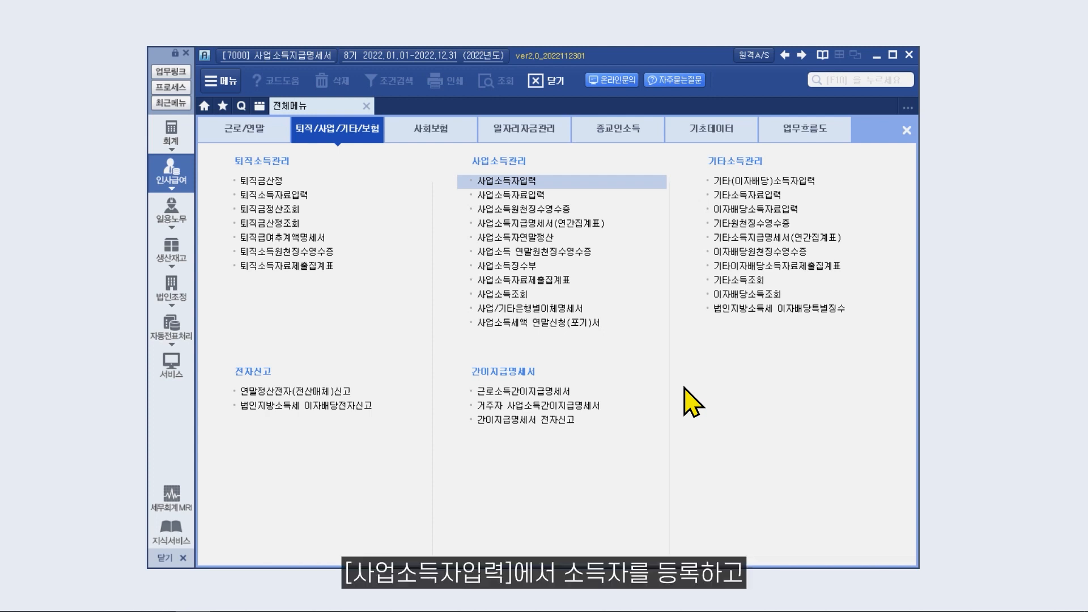
Back in the Smart A payroll program, open 사업소득자입력 and view the third earner's registration details.
left_click(561, 180)
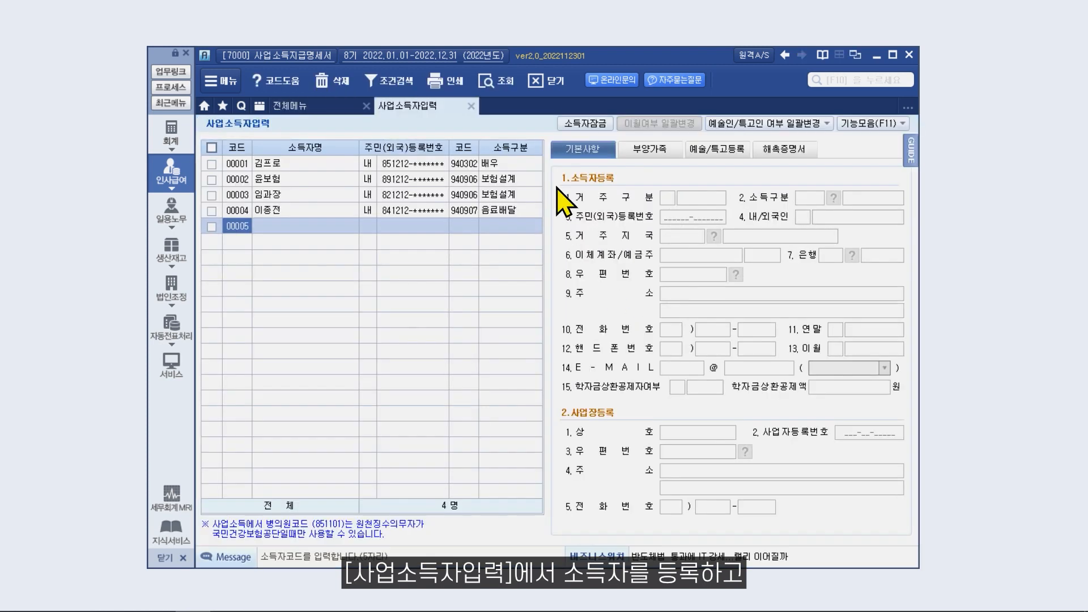
left_click(379, 200)
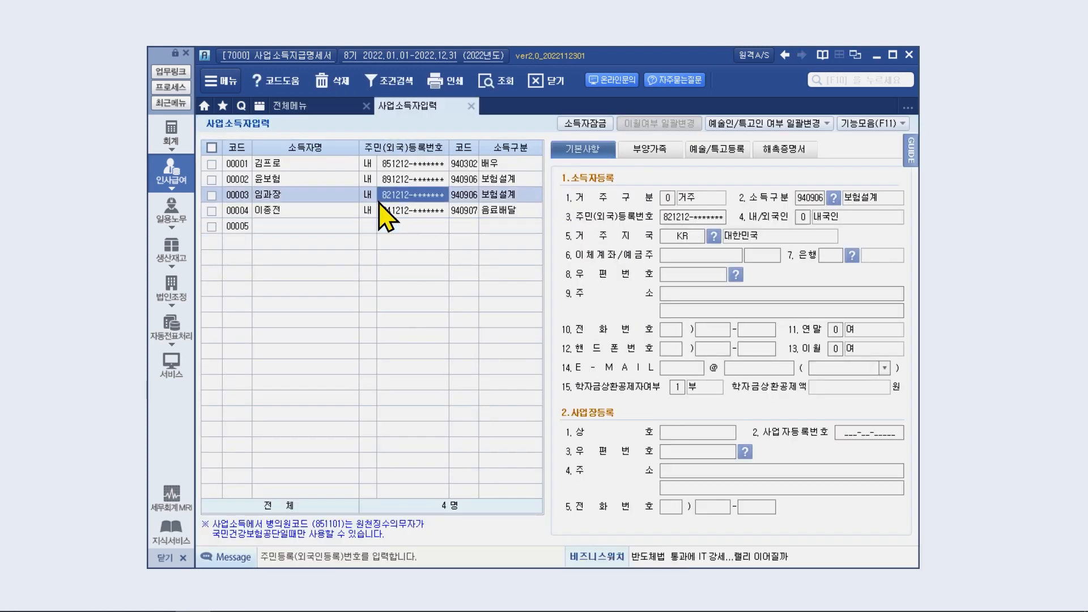
Look up codes 940906 to 940908 in the third earner's 소득구분 code help, then close it without changing the code.
double_click(456, 196)
scroll(631, 218, "down", 5)
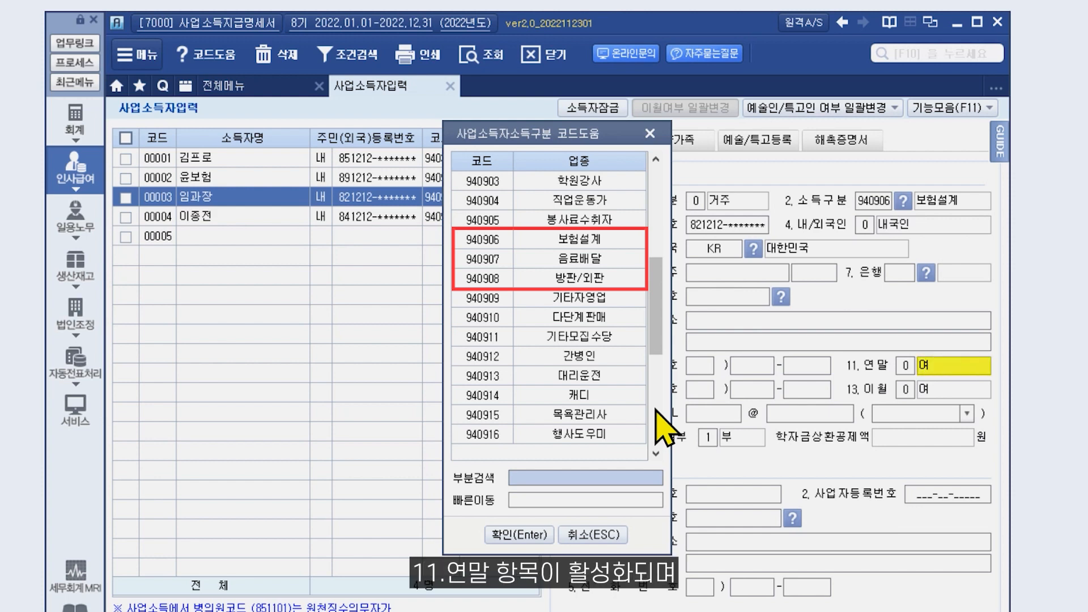
left_click(603, 535)
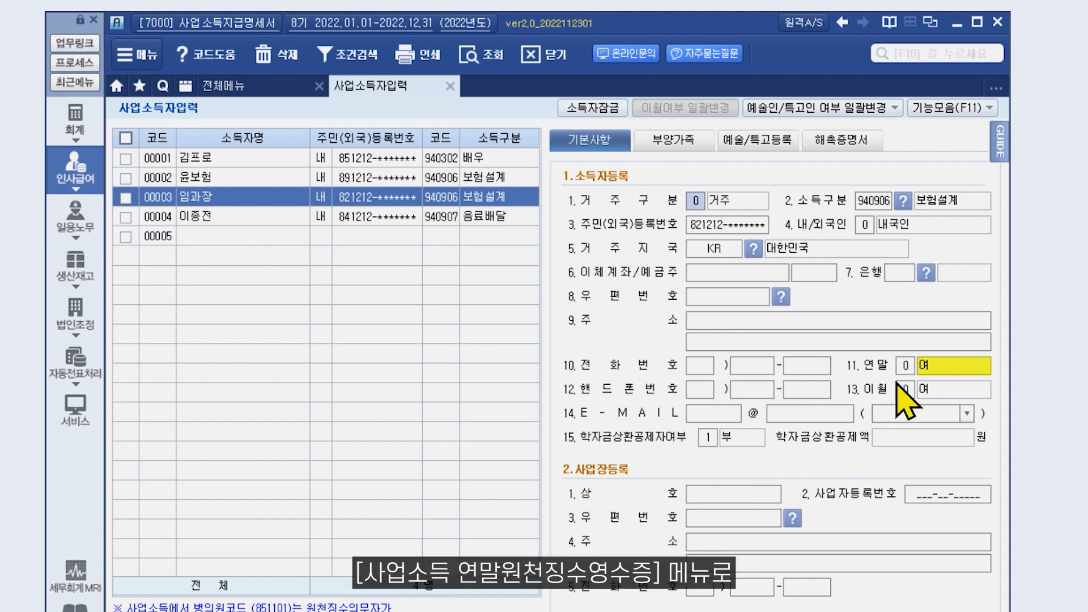
Set the third earner's 11. 연말 option to 0. 여 and display the 부양가족 details.
left_click(921, 366)
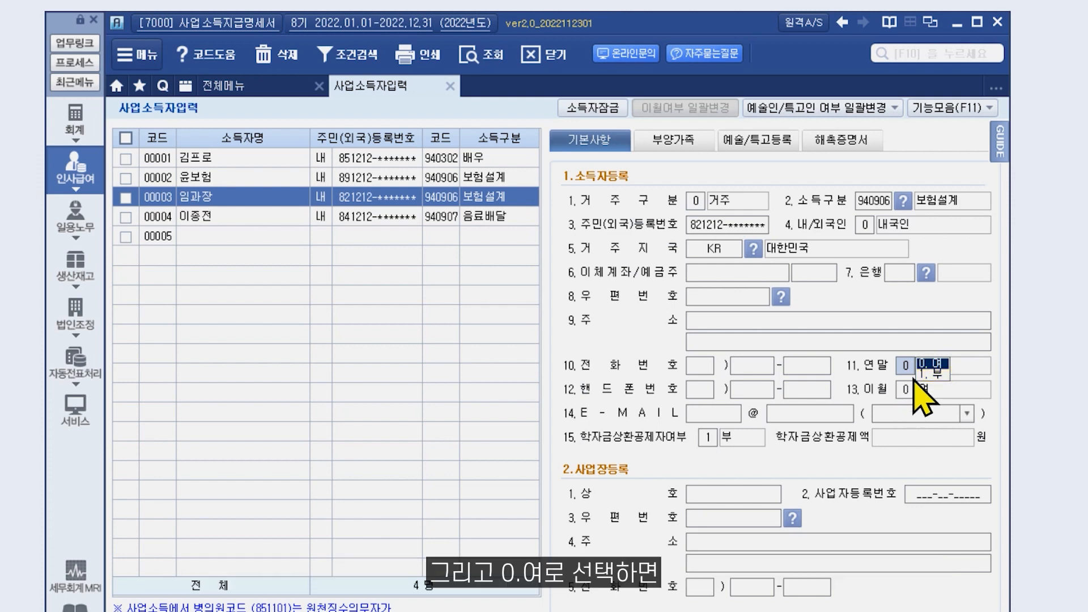
left_click(924, 364)
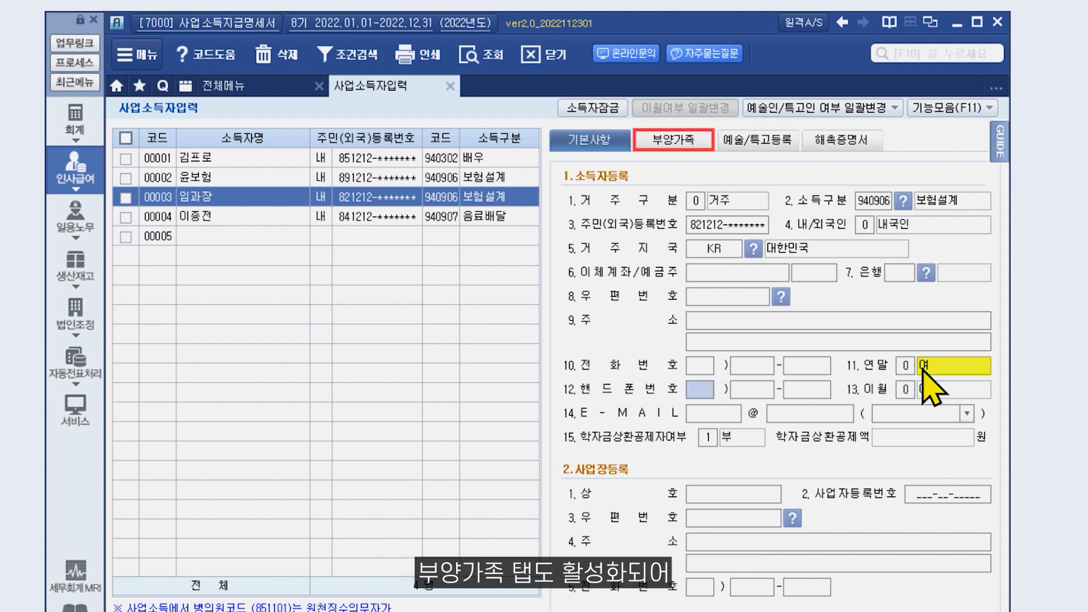
left_click(703, 162)
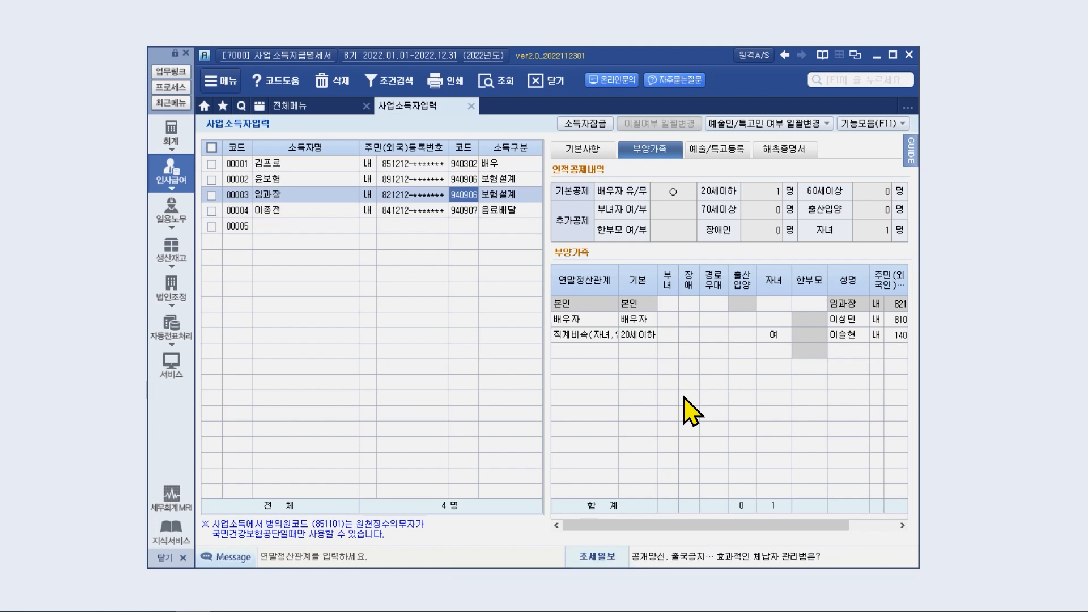
Open 사업소득자료입력, load payment month 2022-12, and view the third earner's 연말적용 setting and payment details.
left_click(340, 110)
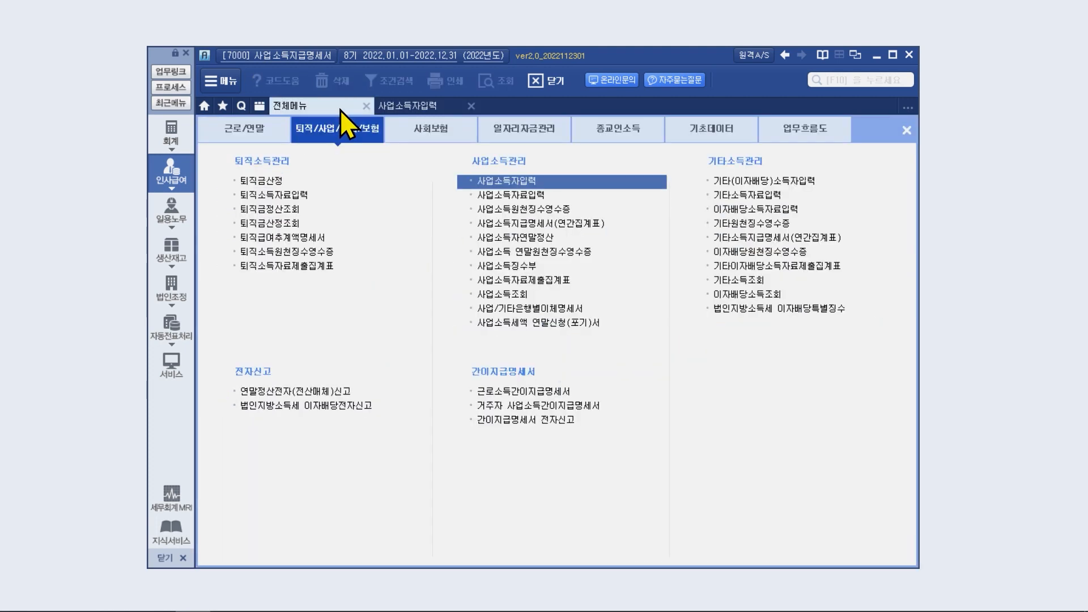
left_click(525, 195)
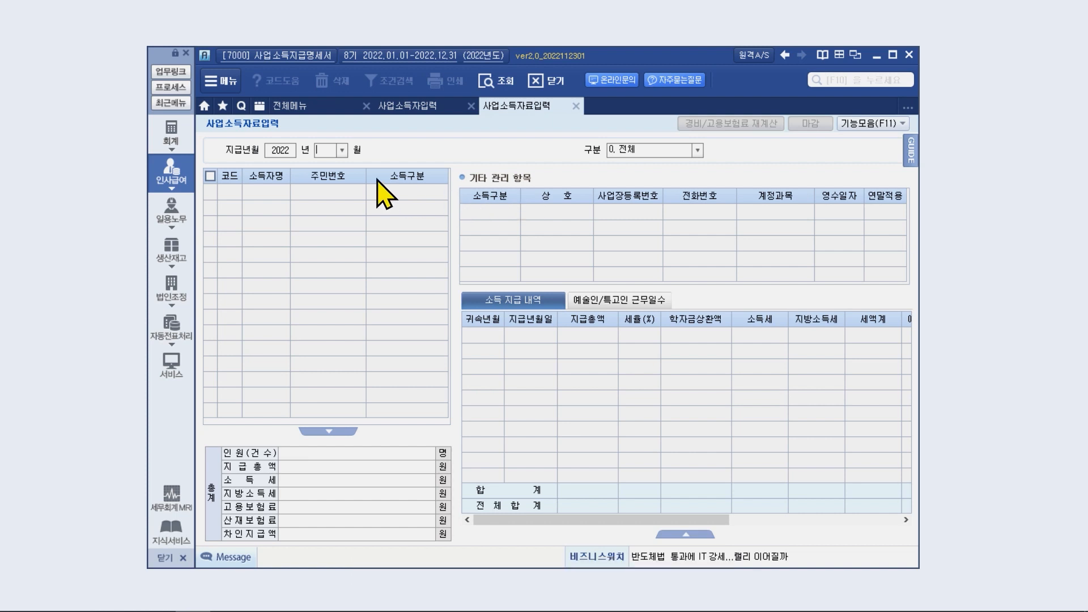
left_click(342, 150)
left_click(322, 280)
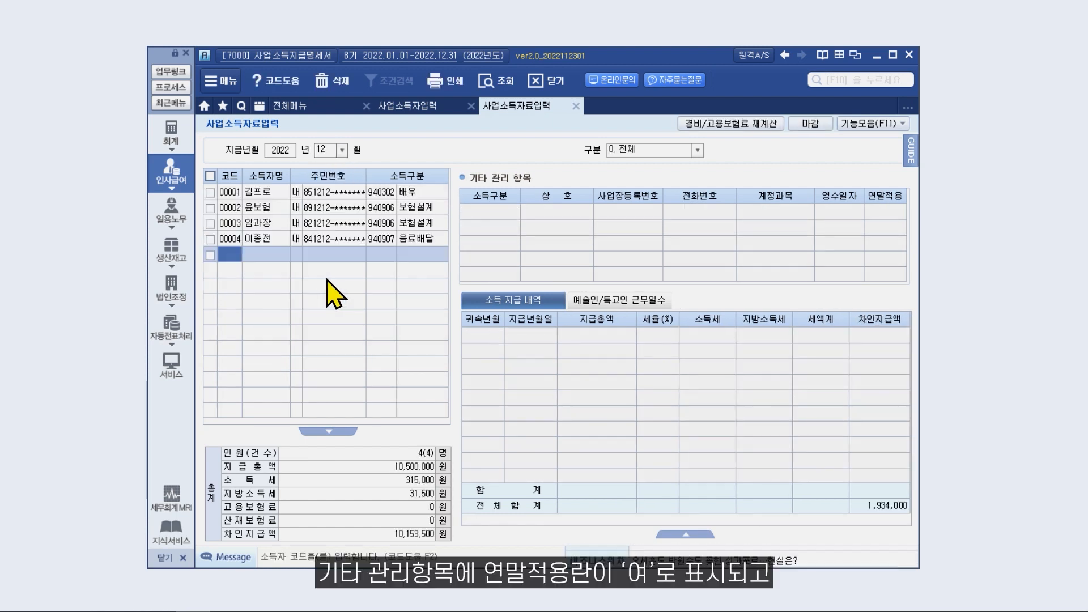
left_click(332, 224)
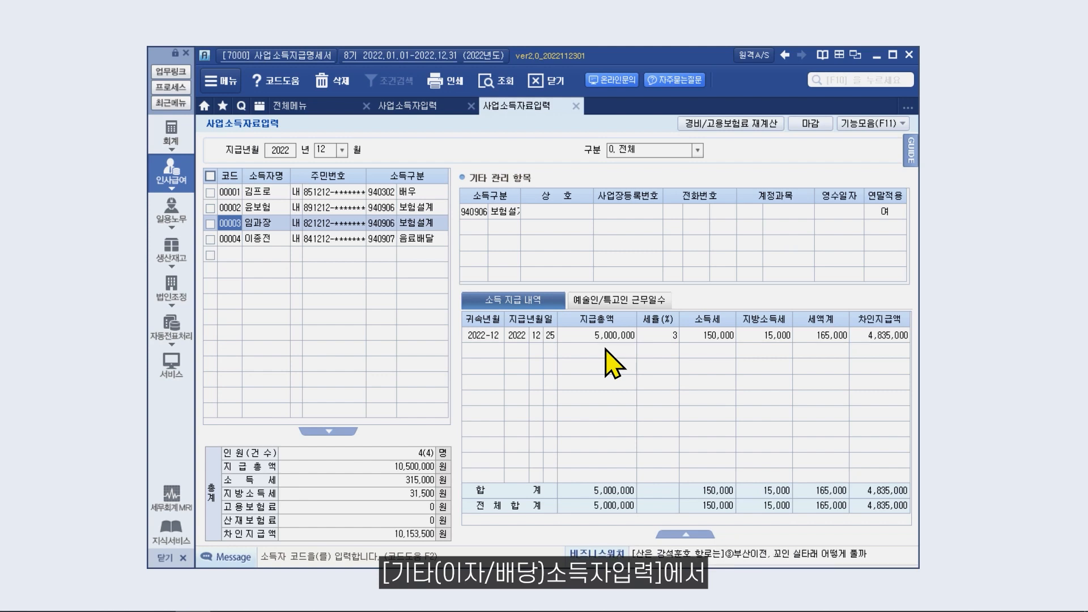
Open 기타(이자배당)소득자입력 and view the registration details of the non-resident earner with income code 48.
left_click(340, 107)
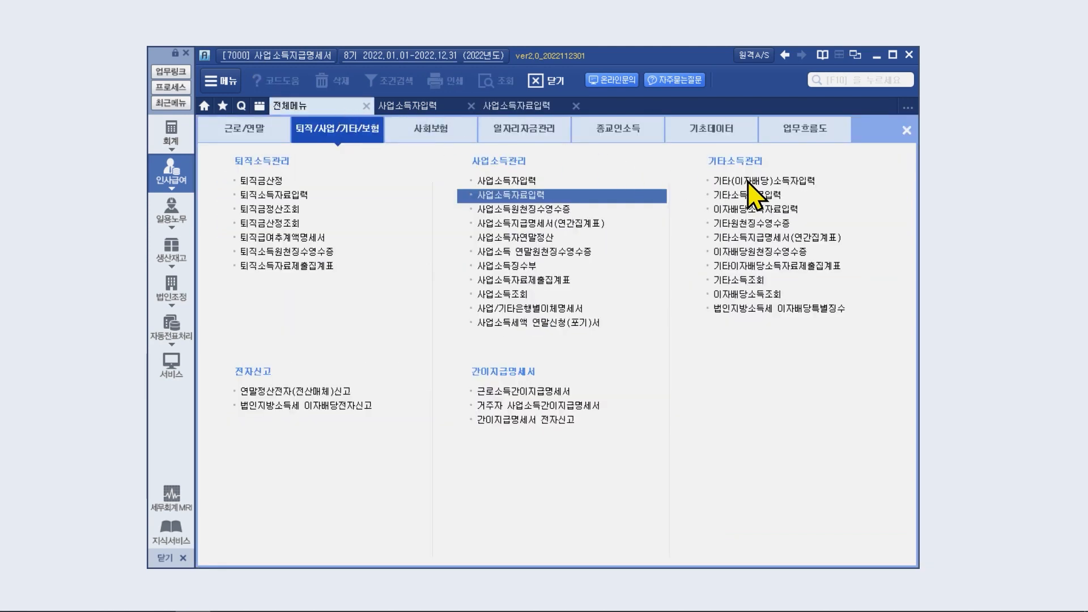
left_click(754, 181)
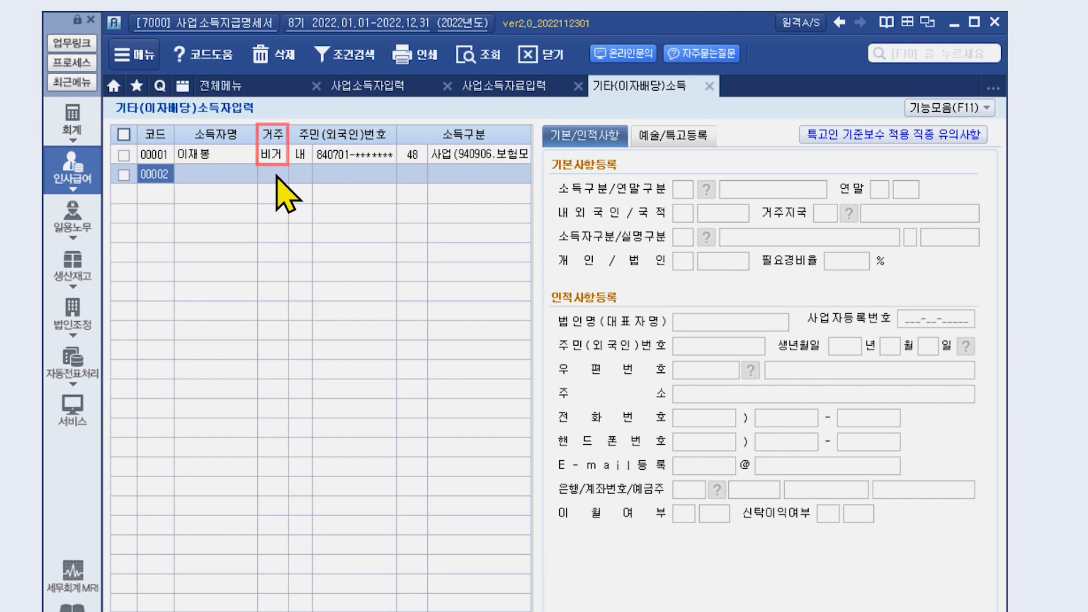
double_click(419, 154)
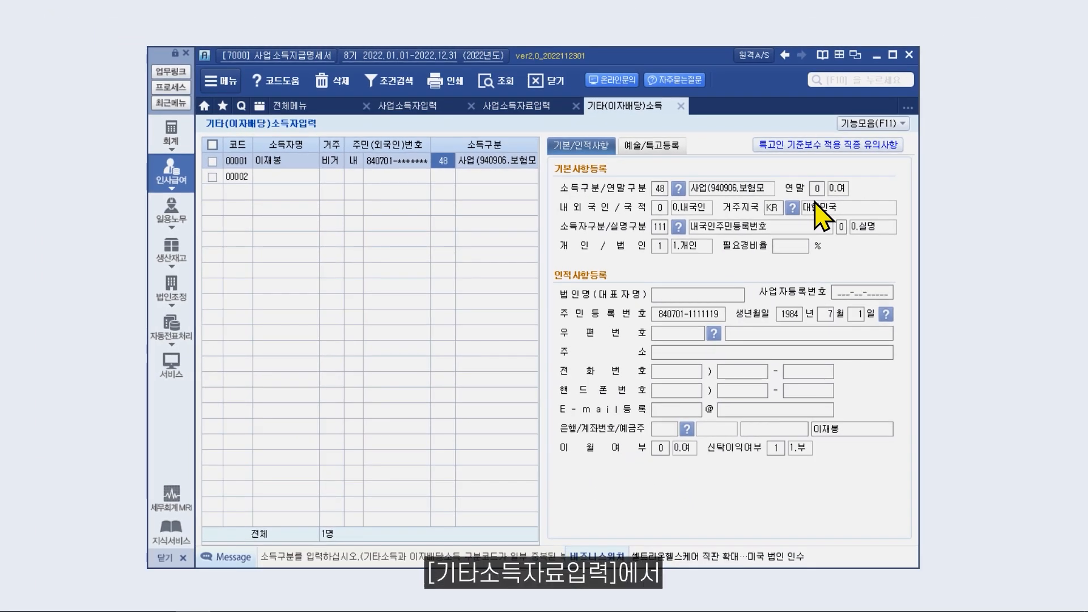
Open 기타소득자료입력 and load the income payment details for payment month 2022-12.
left_click(343, 106)
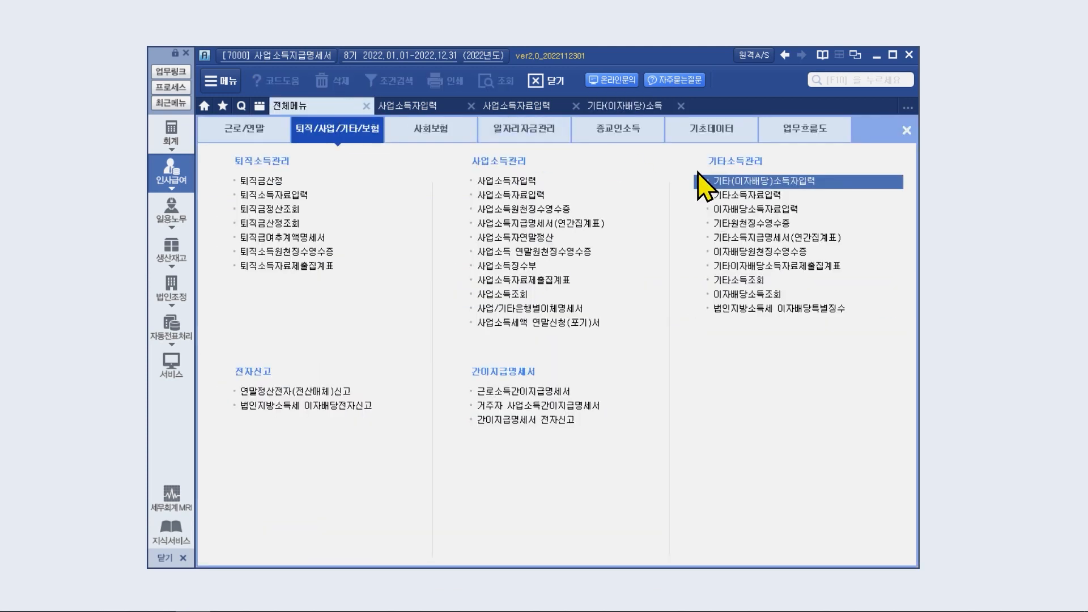
left_click(708, 195)
left_click(331, 151)
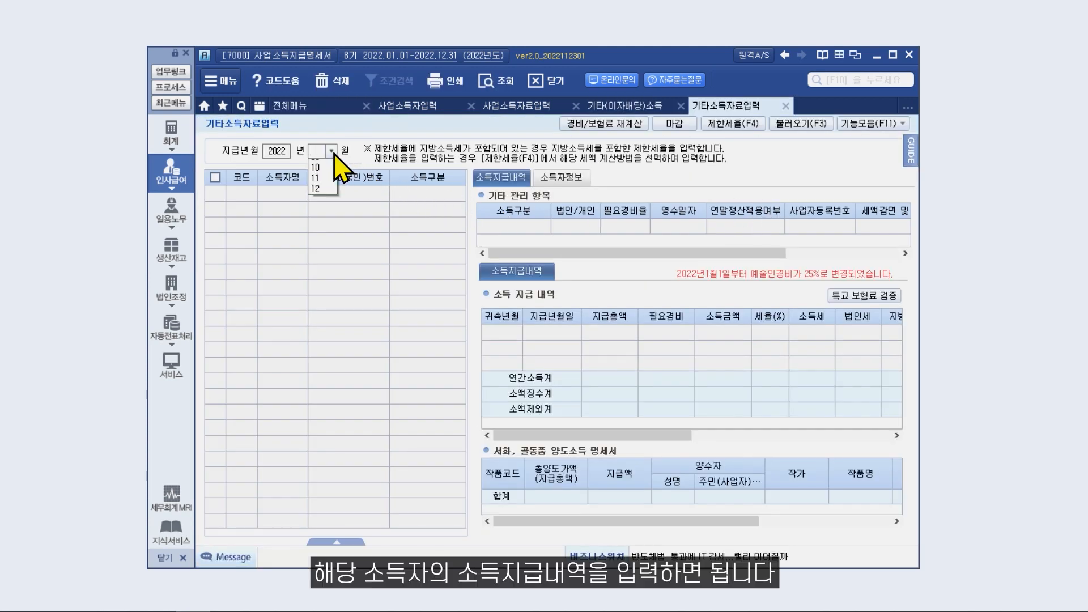
left_click(321, 281)
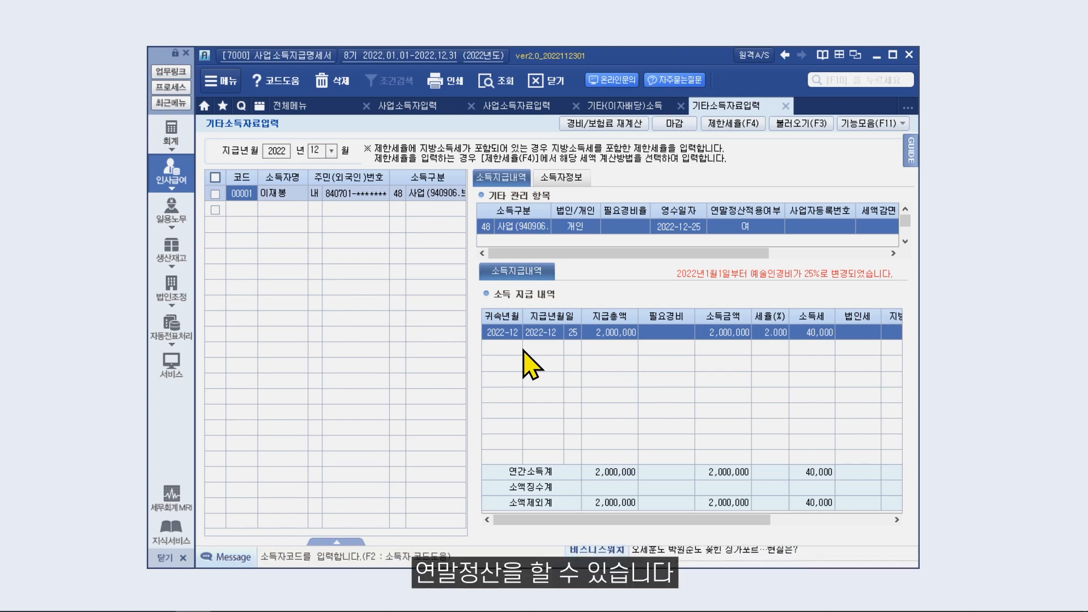
Close the open income entry screens and open 사업소득자연말정산.
left_click(476, 104)
left_click(476, 105)
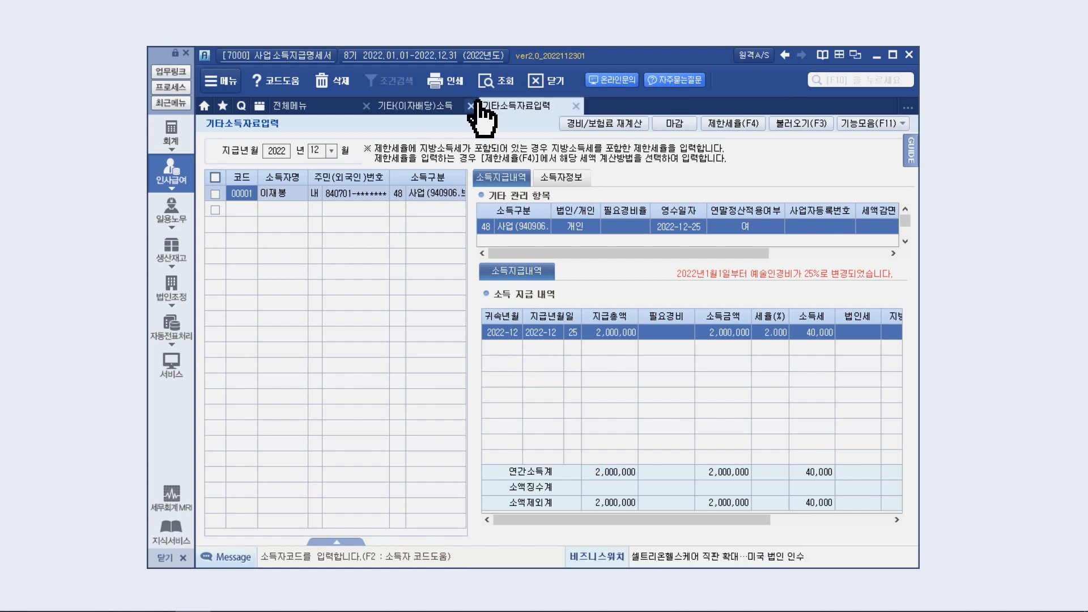
left_click(476, 105)
left_click(476, 104)
left_click(491, 242)
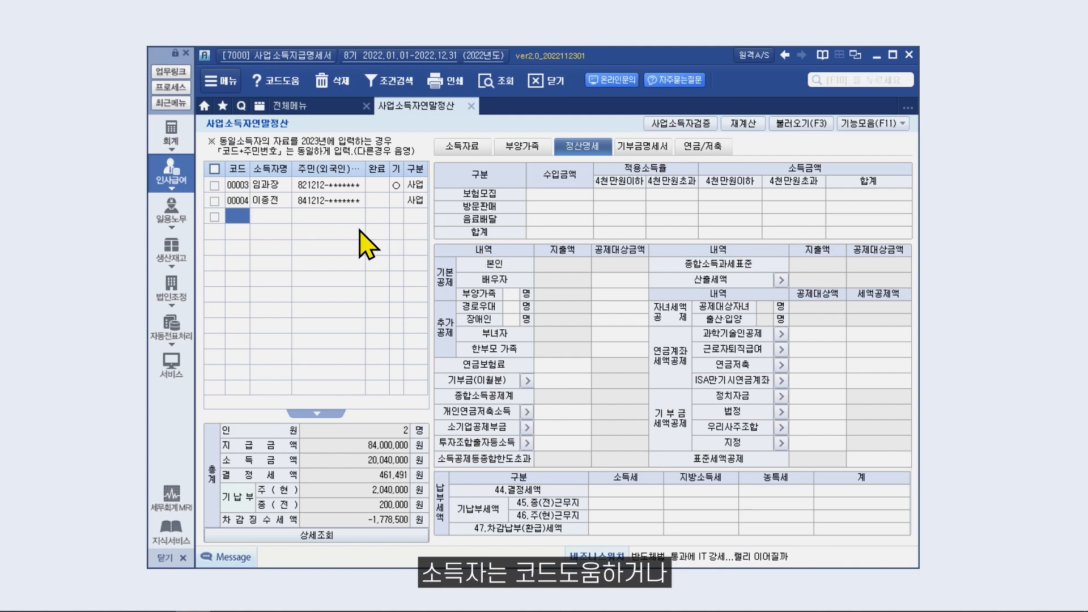
Examine the earner code help list and the 불러오기 options, cancelling both without loading anything.
key("F2")
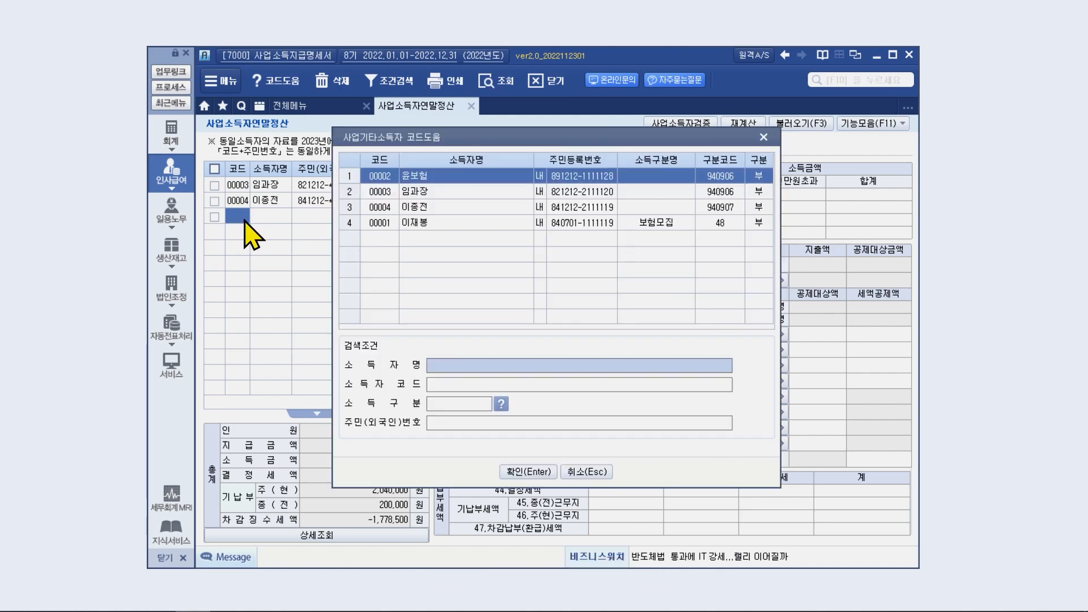
left_click(586, 471)
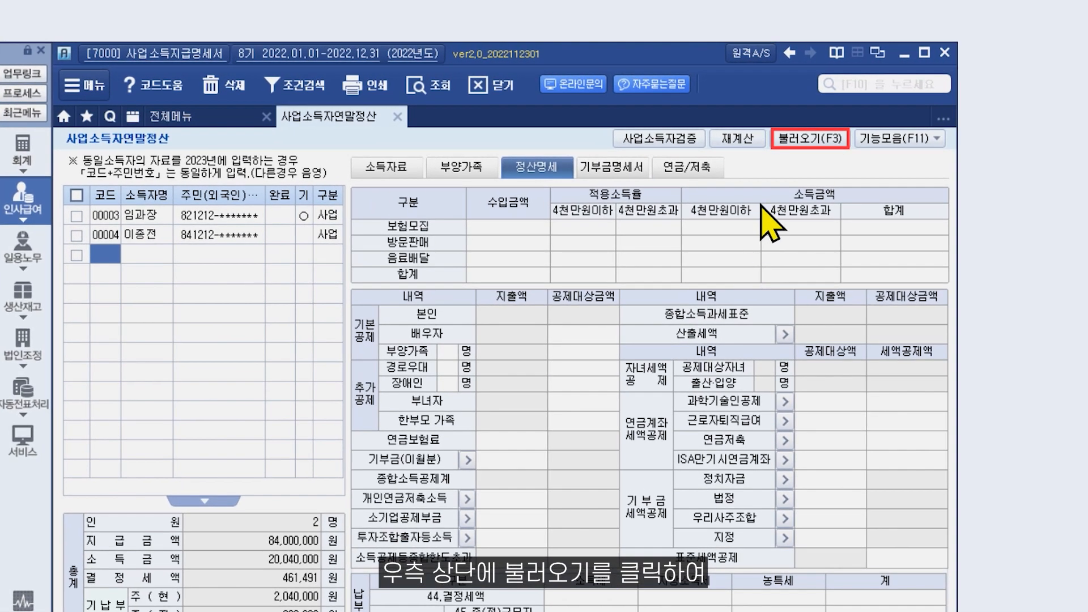
left_click(810, 138)
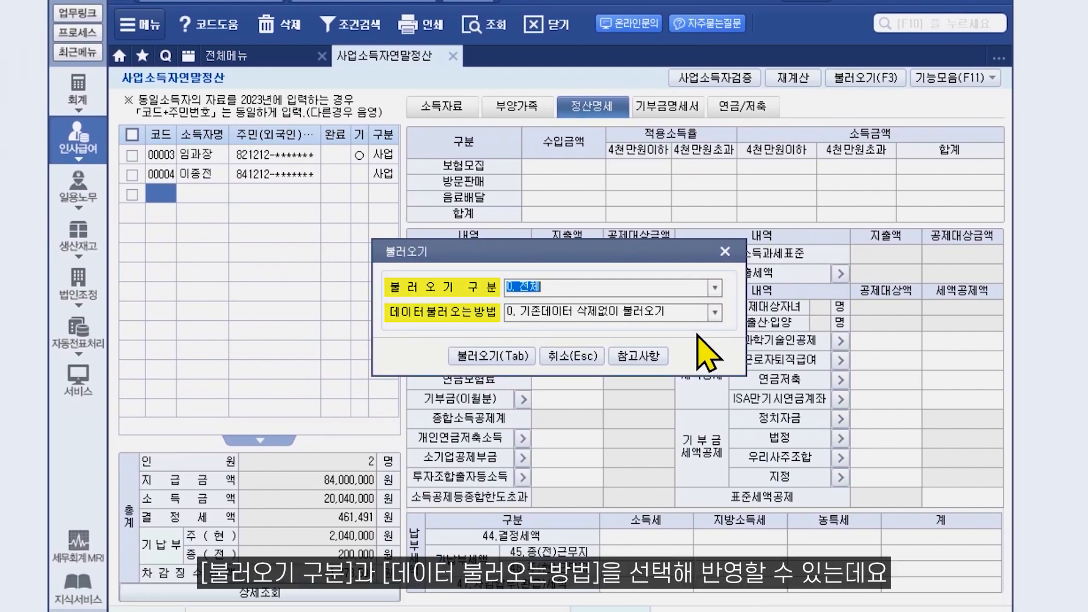
left_click(585, 359)
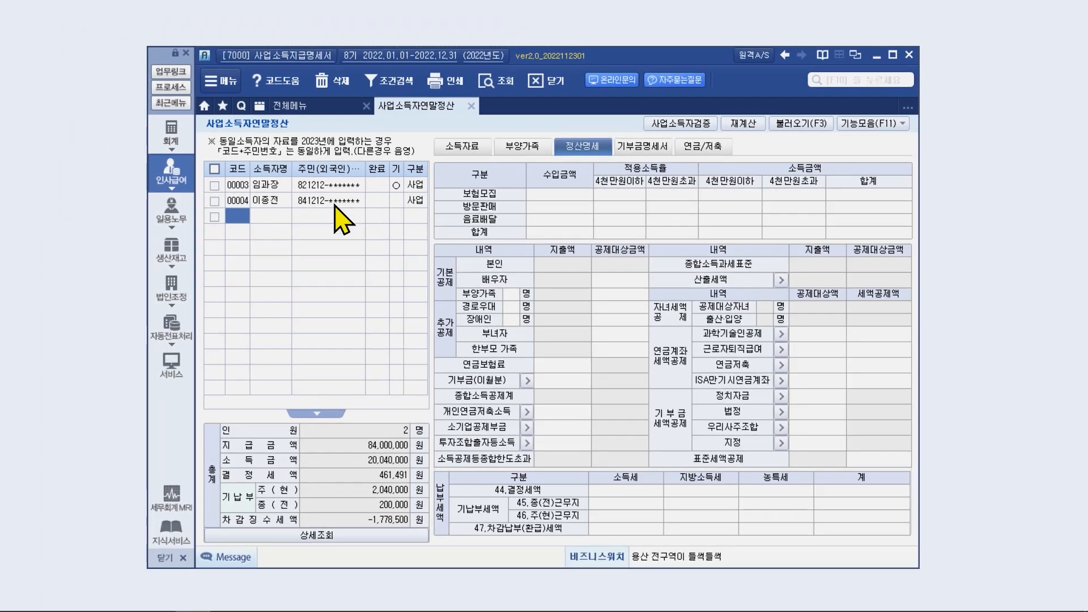
Display the fourth earner's 소득자료 and review the previous workplace income through 전근무지소득입력, confirming the entry.
left_click(289, 210)
left_click(442, 151)
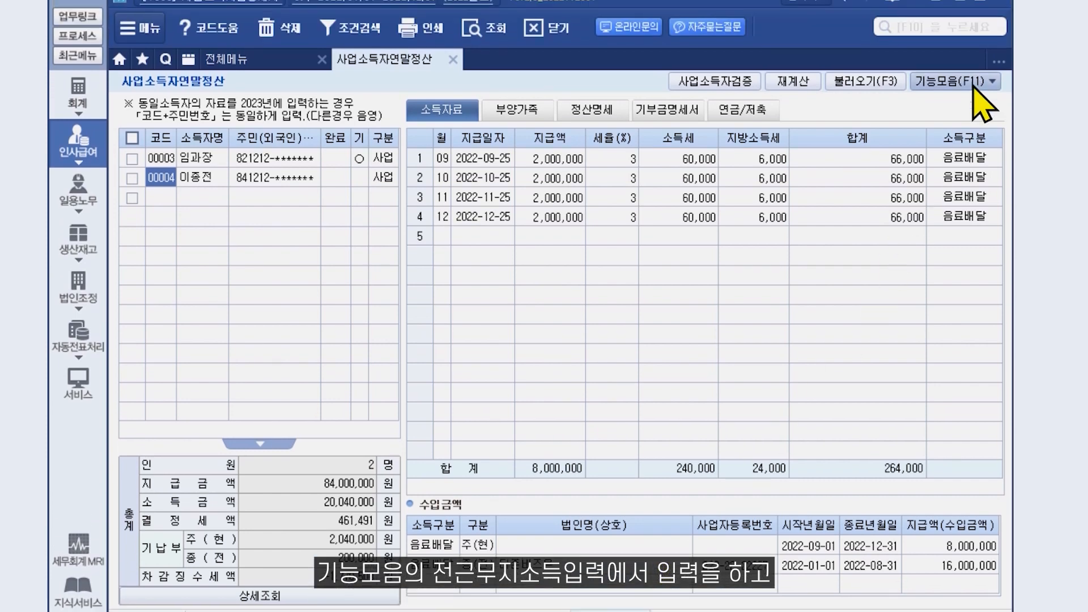
left_click(977, 34)
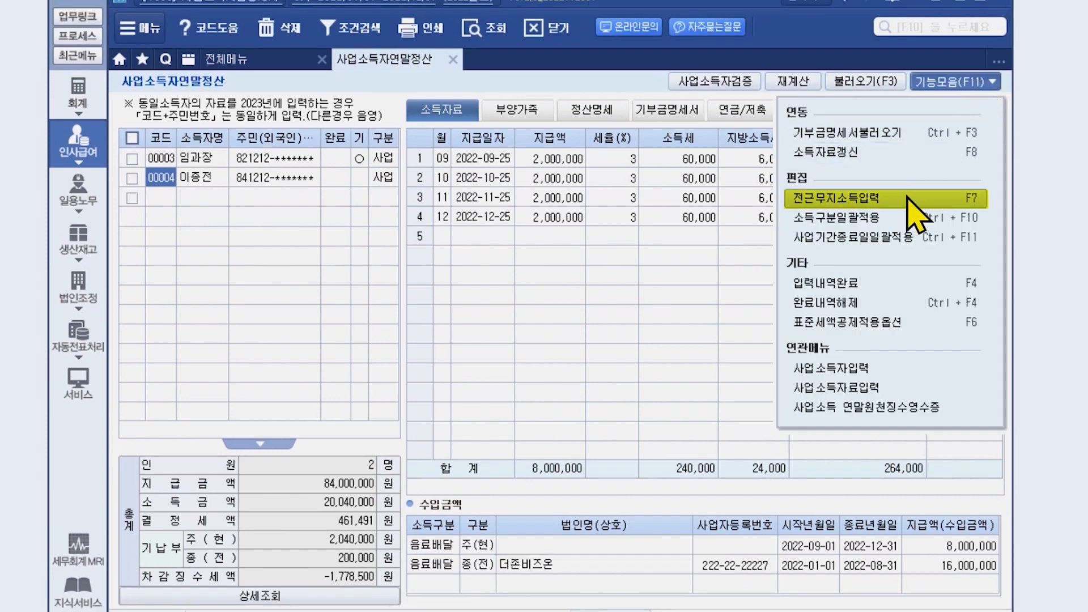
left_click(793, 200)
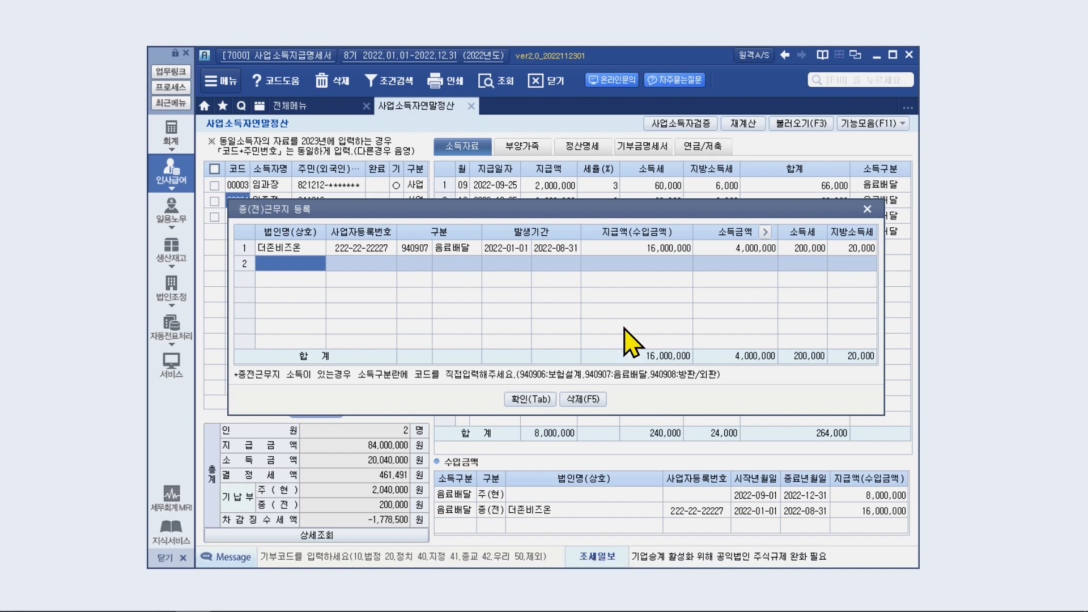
left_click(530, 399)
Show the third earner's 부양가족 and examine the 부녀자, 한부모, 장애인 and 경로우대 choices in the 본인 row.
left_click(352, 188)
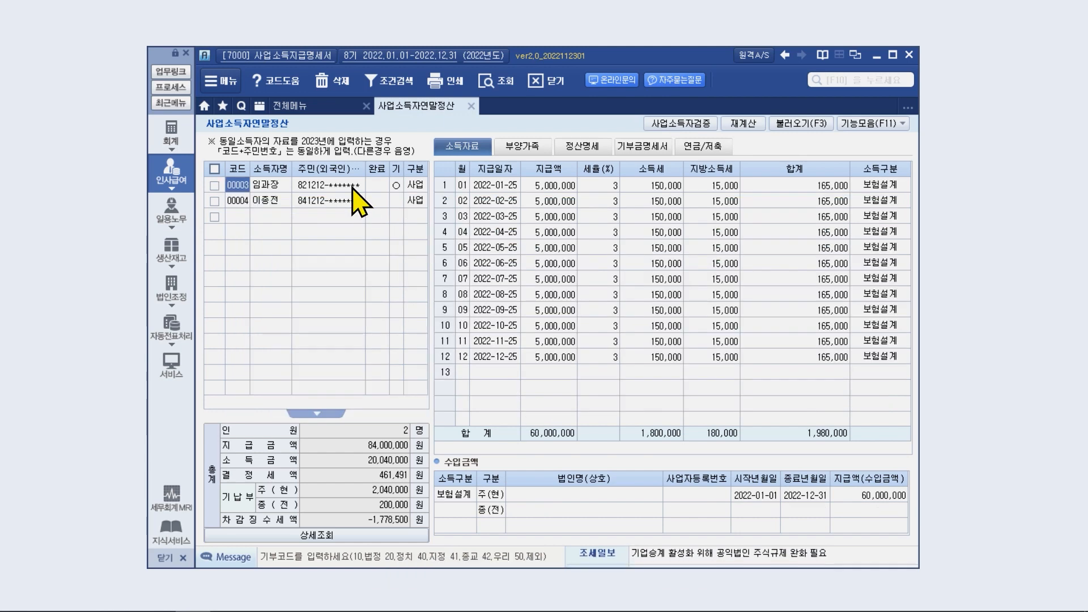
left_click(513, 149)
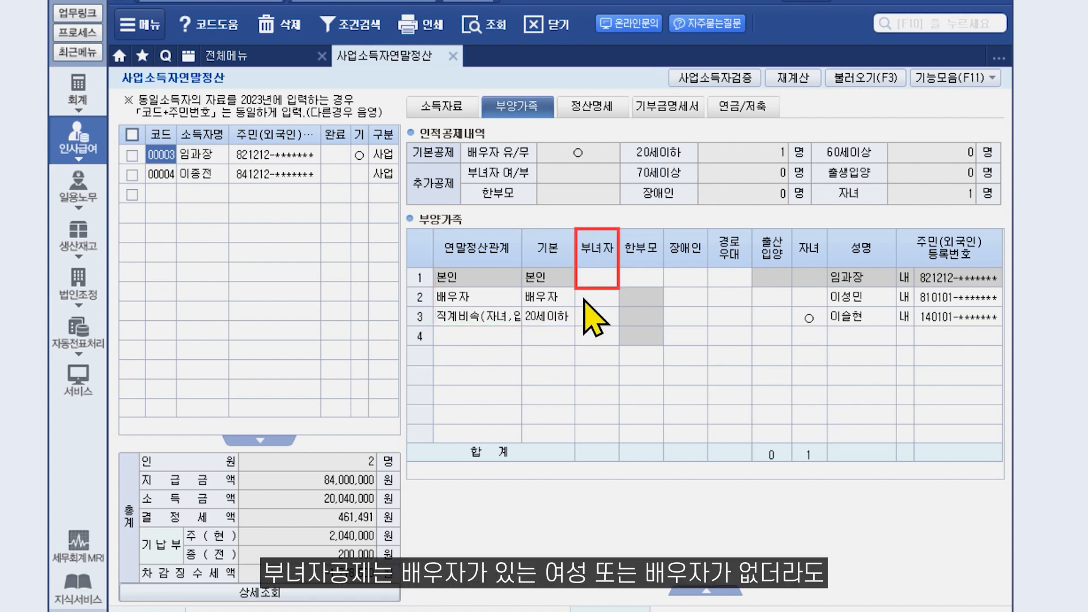
left_click(595, 286)
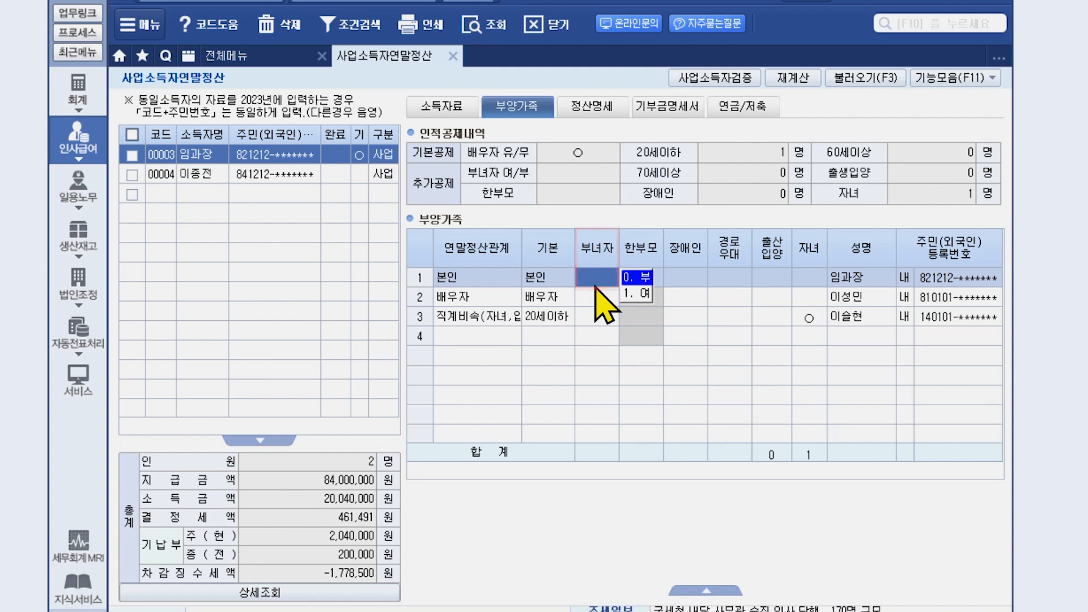
key("Return")
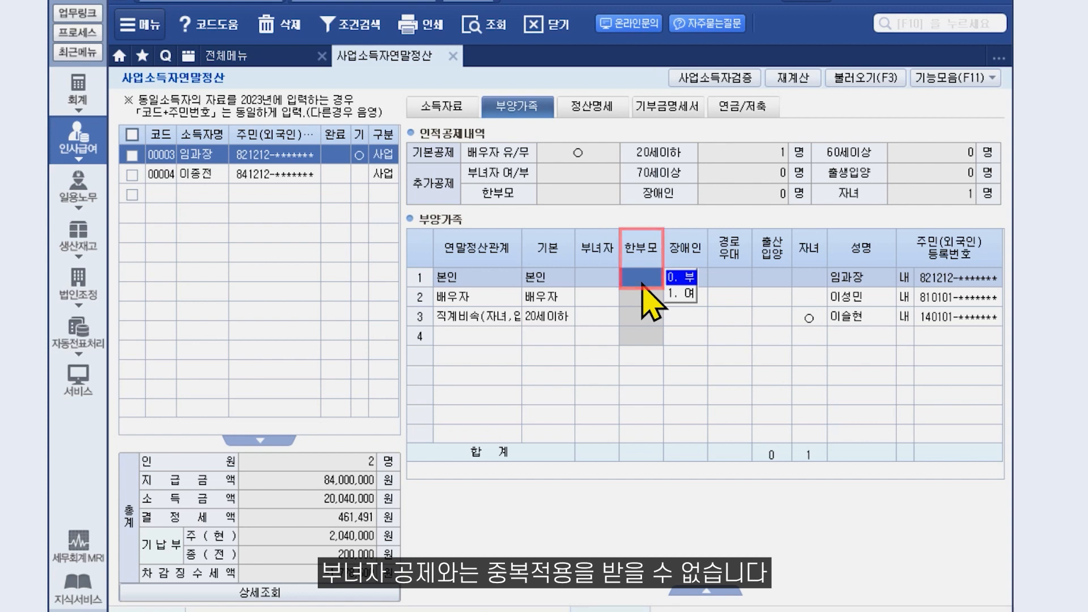
key("Return")
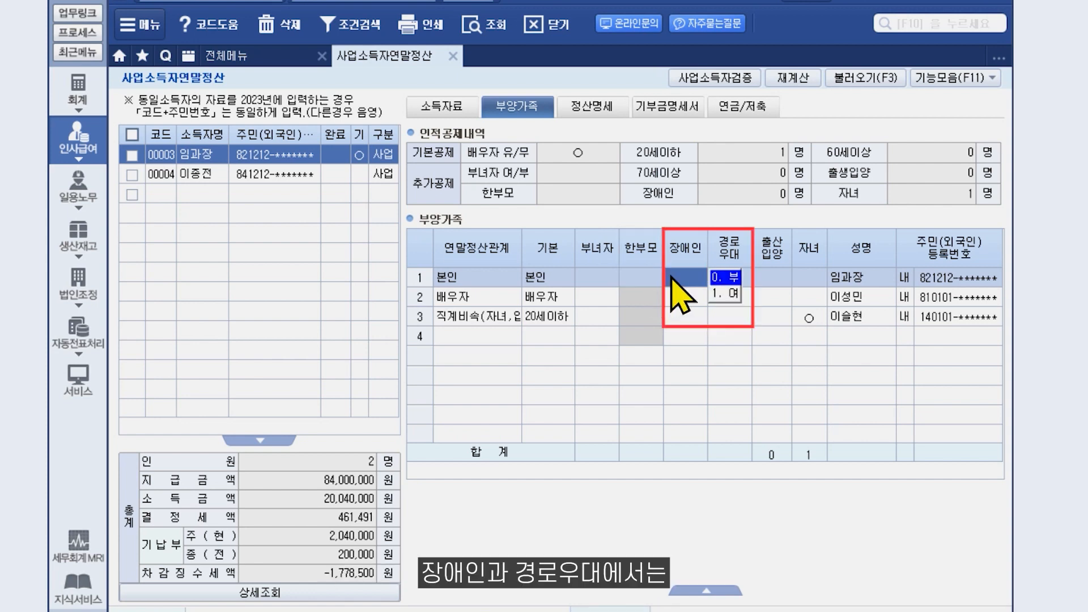
key("Return")
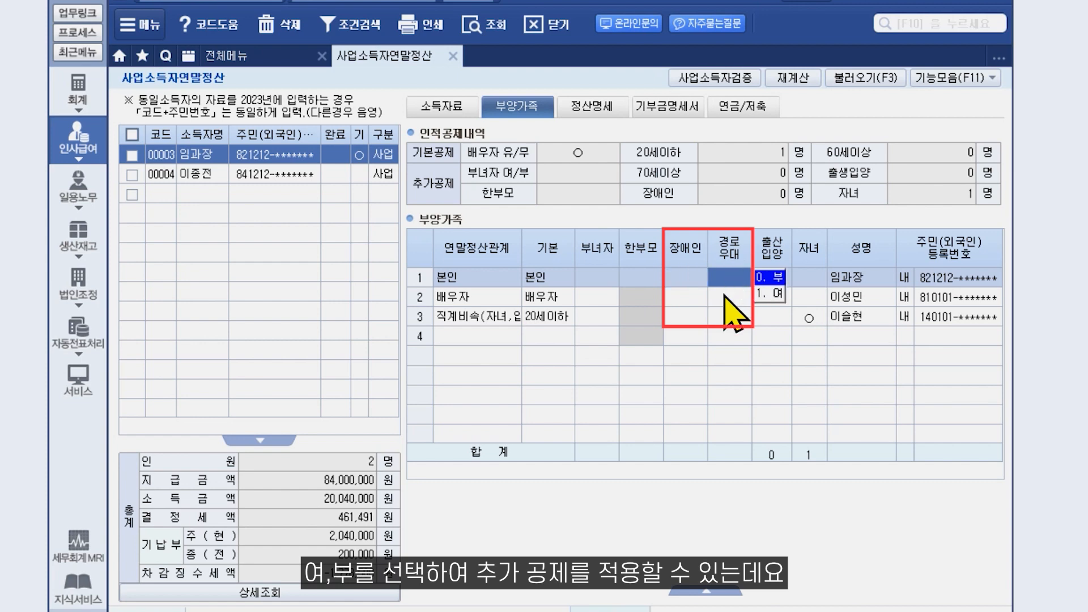
left_click(693, 280)
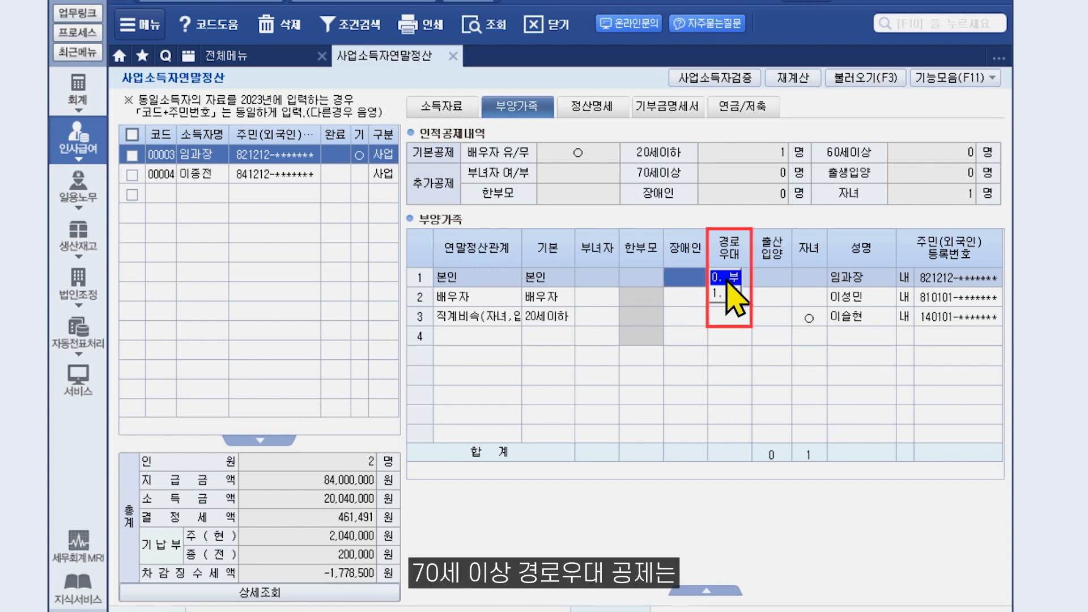
left_click(727, 278)
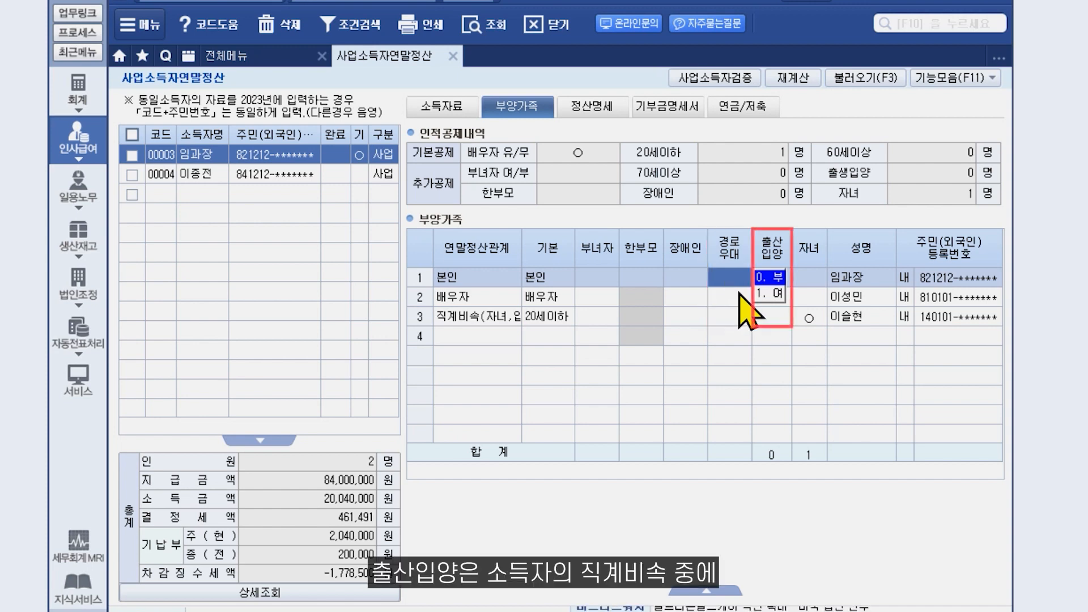
Check the 출산입양 choices for the child dependent, set 자녀 to 1. 여, and display the 정산명세.
left_click(772, 325)
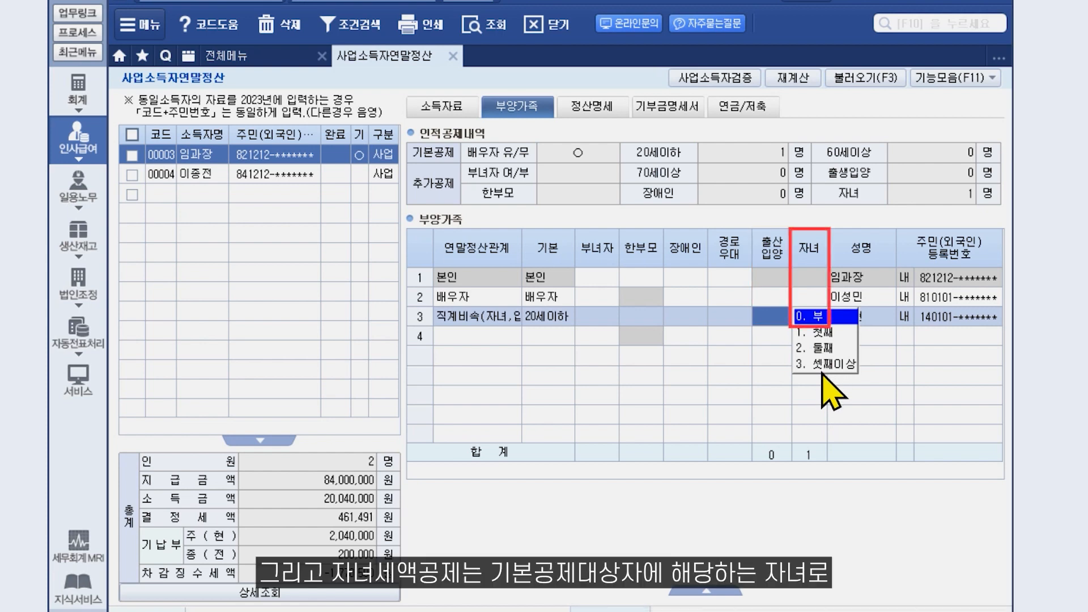
key("1")
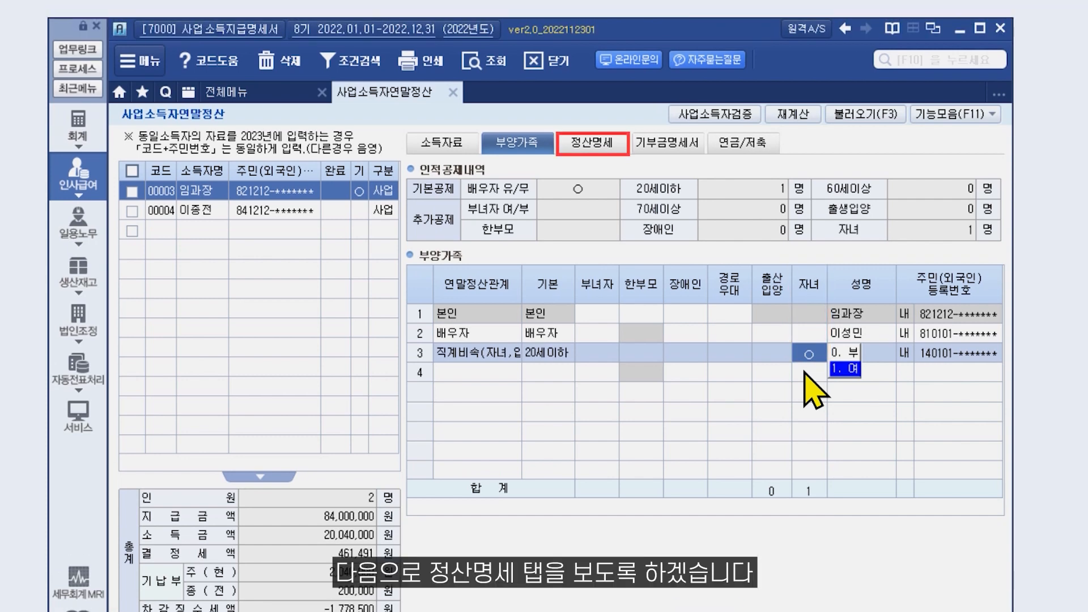
left_click(592, 146)
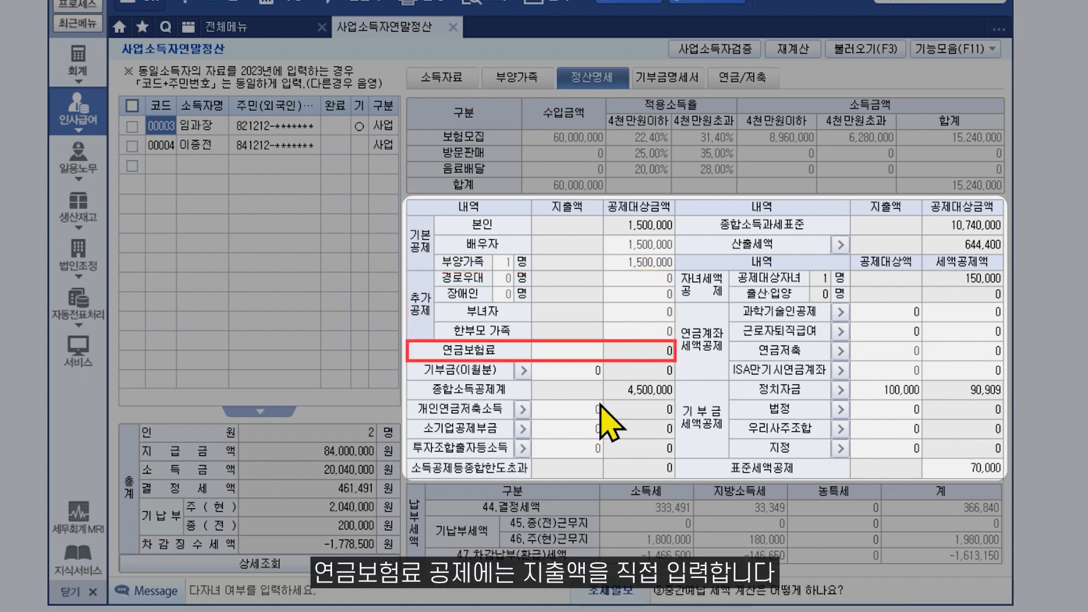
Examine the 개인연금저축소득, 연금저축 and 정치자금 entry dialogs from the 정산명세, closing each without entering new amounts.
left_click(575, 357)
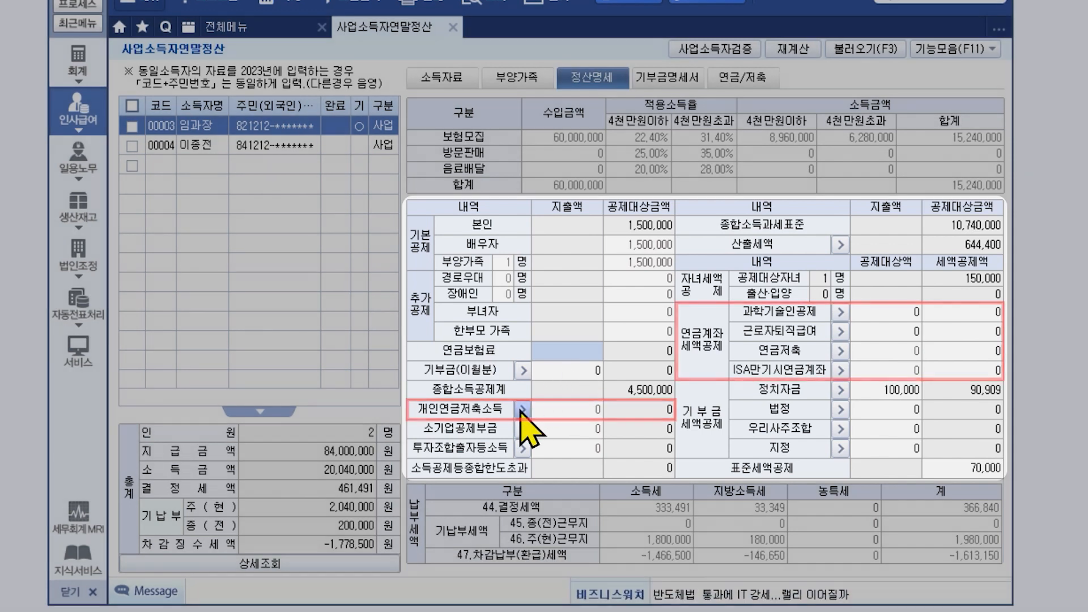
left_click(522, 409)
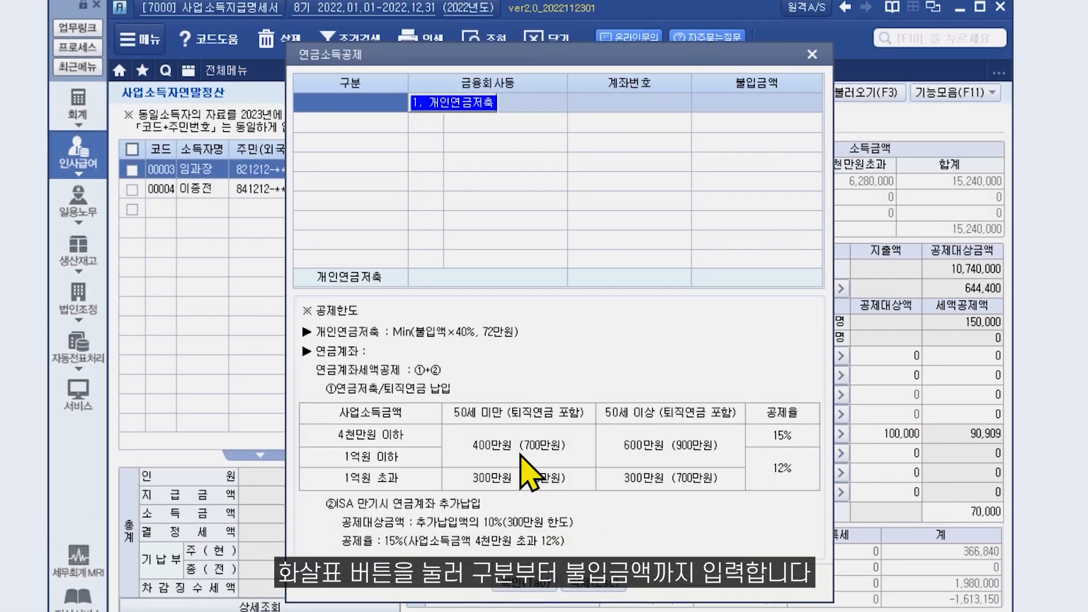
left_click(527, 582)
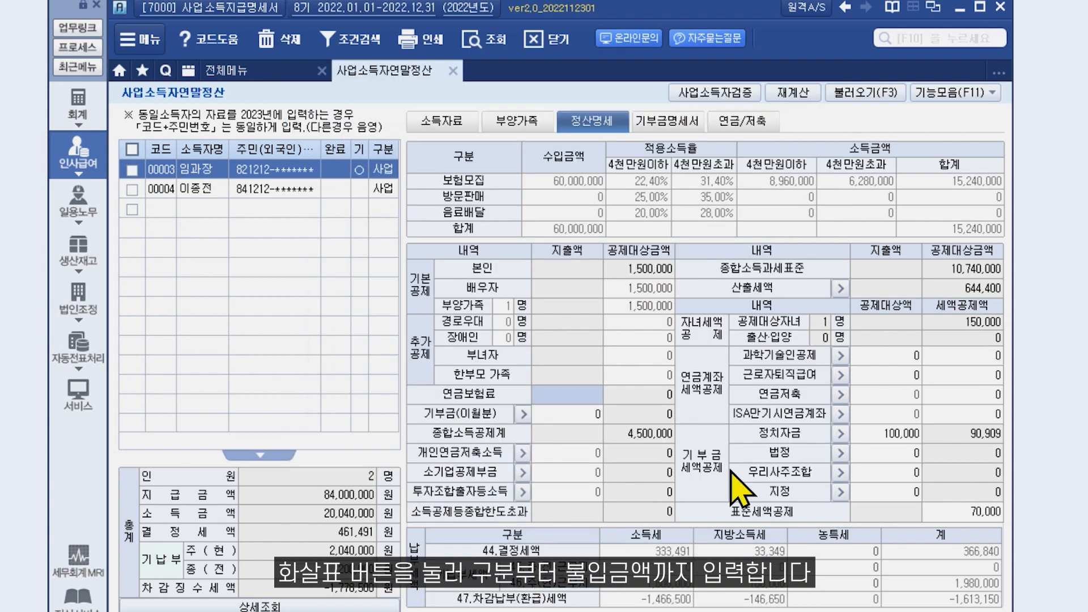
left_click(841, 397)
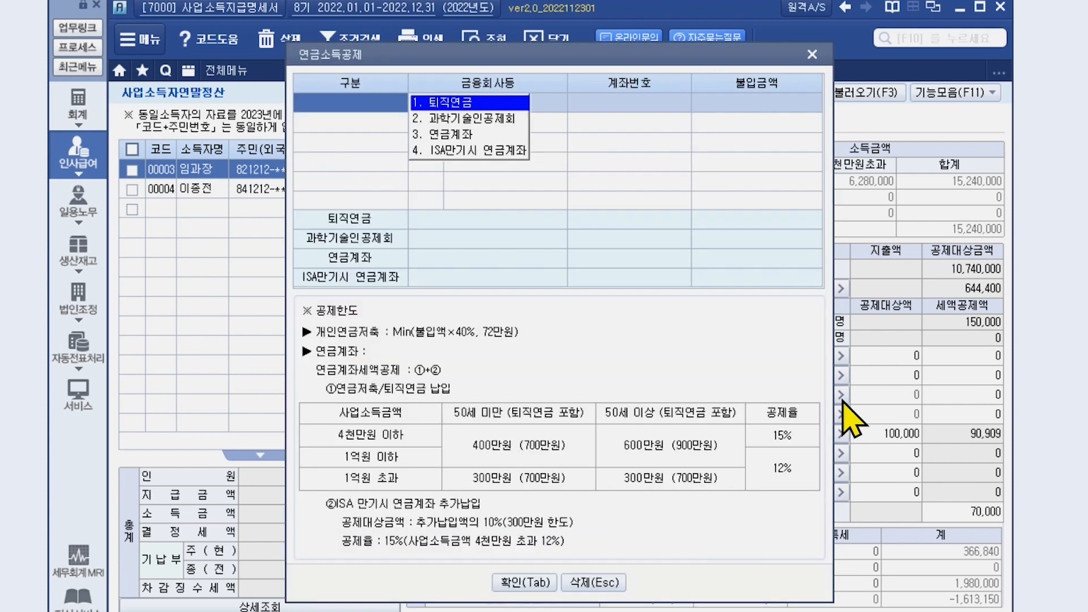
left_click(512, 580)
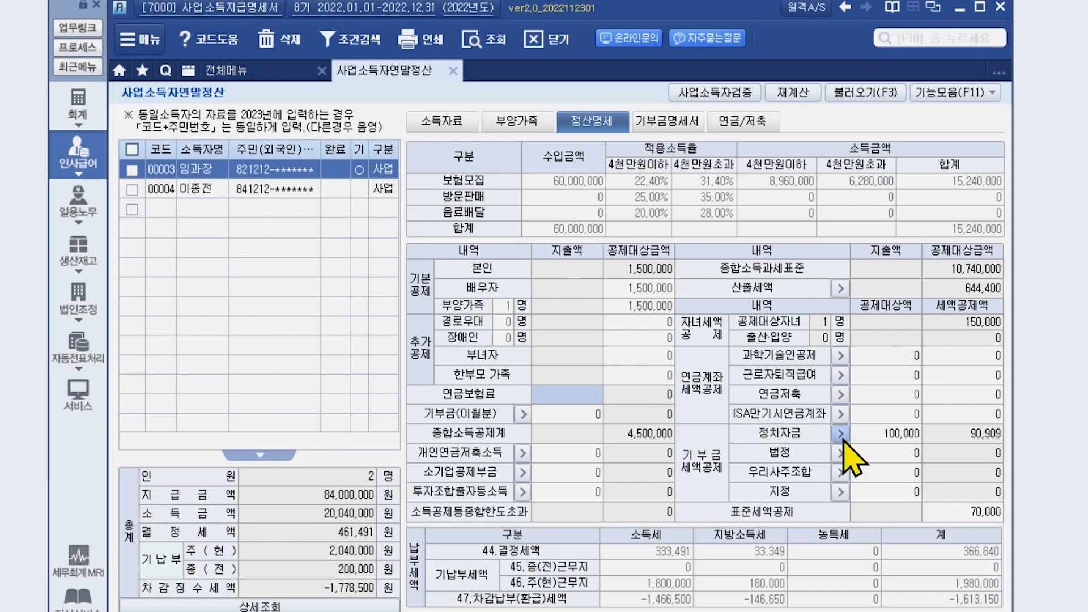
left_click(842, 435)
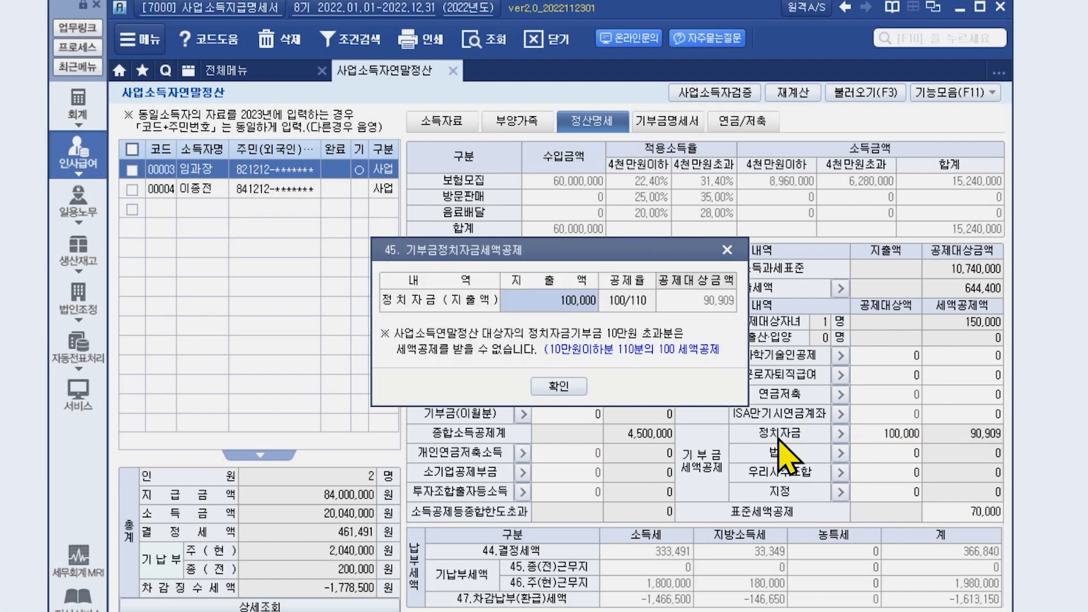
left_click(584, 395)
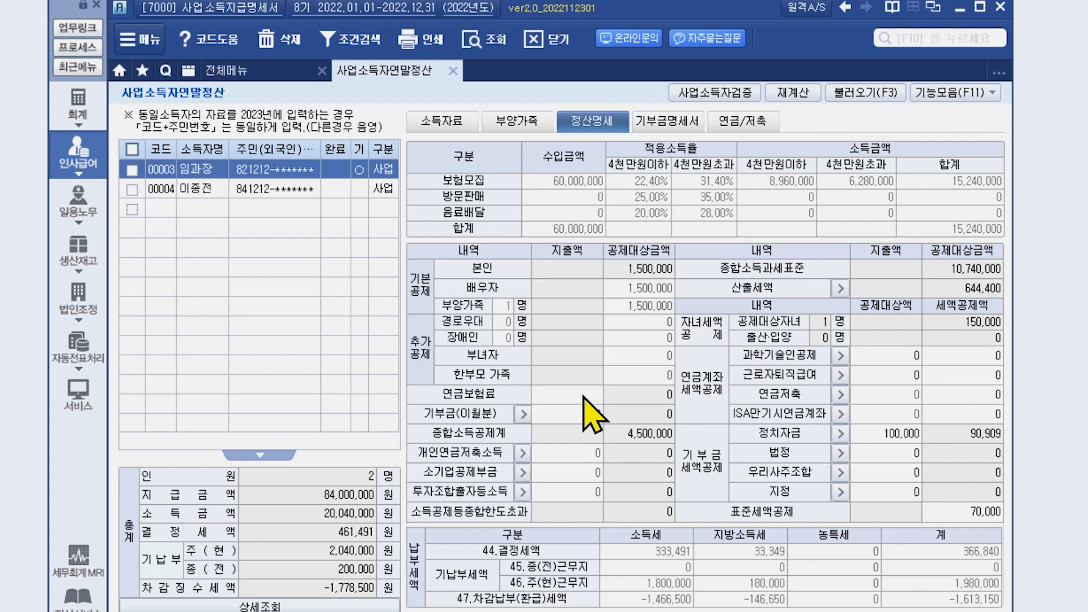
Display the 기부금명세서 and reflect the current year's donation total in the 기부금 조정명세.
left_click(666, 121)
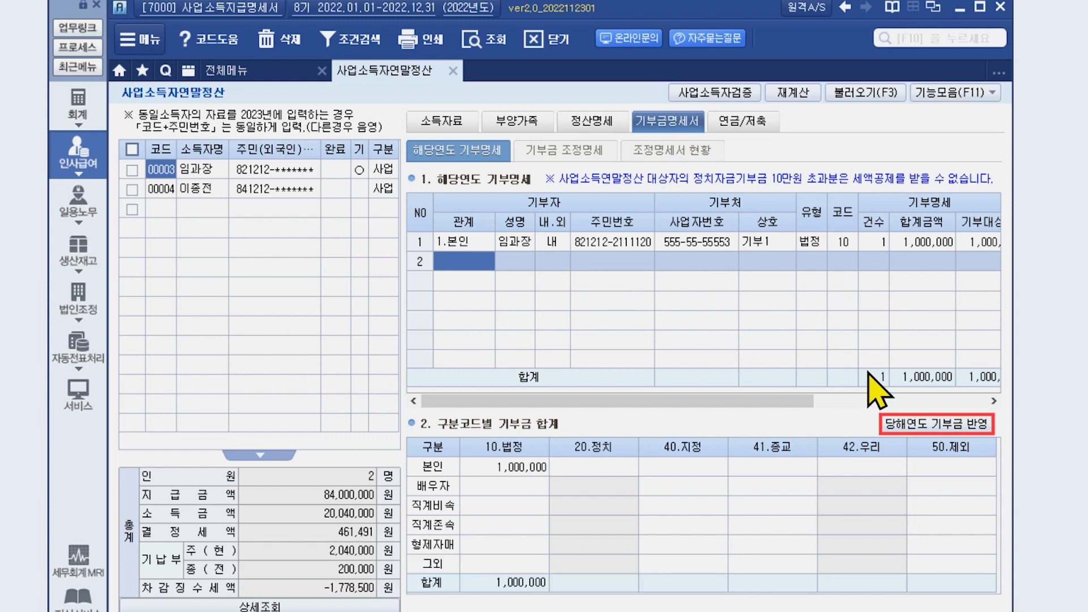
left_click(947, 426)
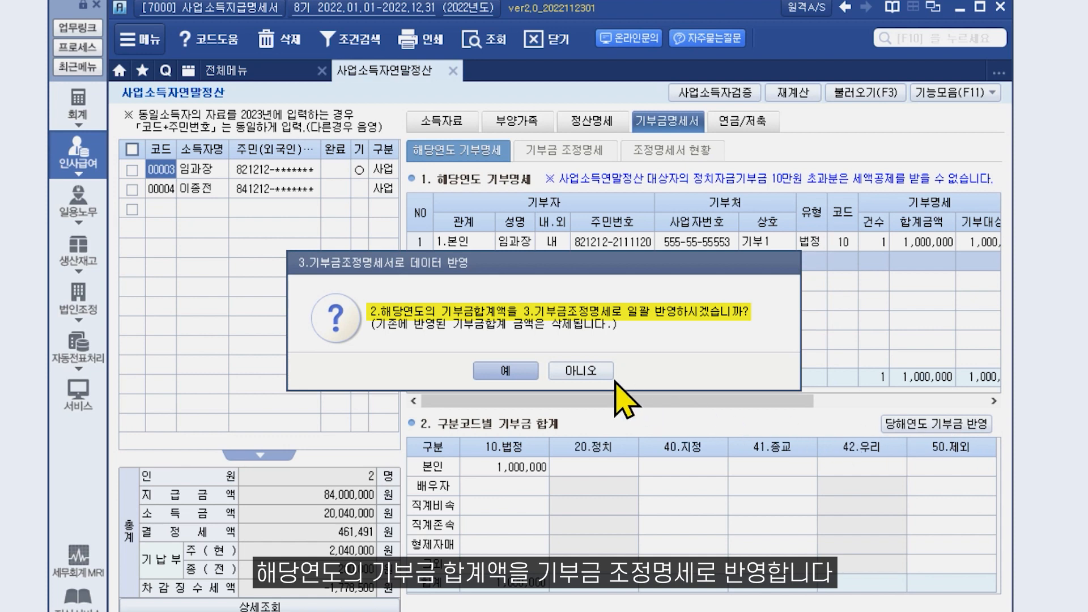
left_click(519, 375)
left_click(522, 376)
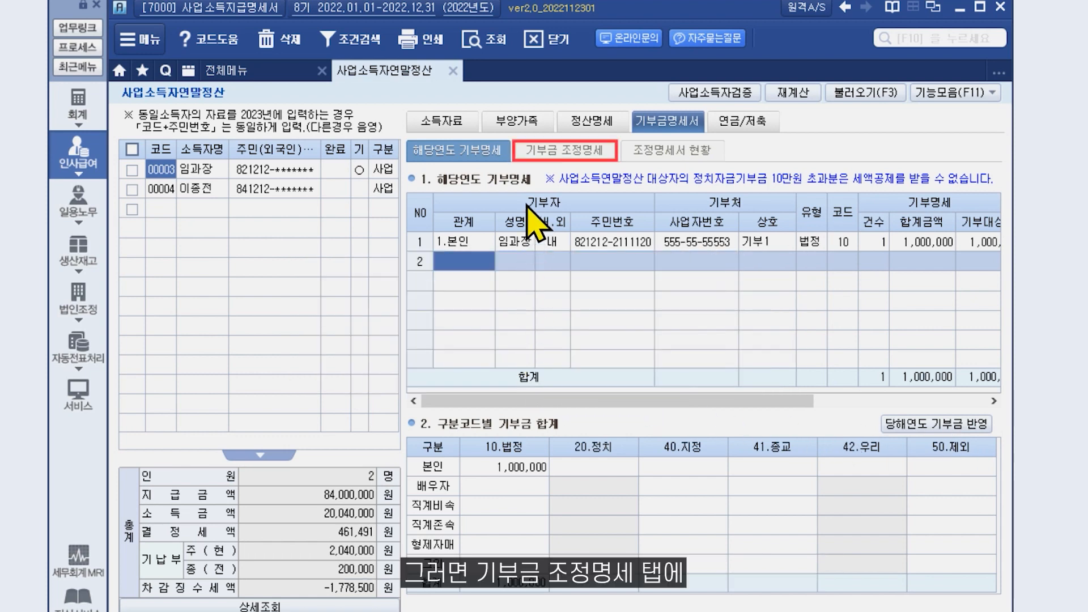
Display the 기부금 조정명세, check and decline the 전년도 기부금 반영 option, and select the first 전년도 code cell.
left_click(539, 156)
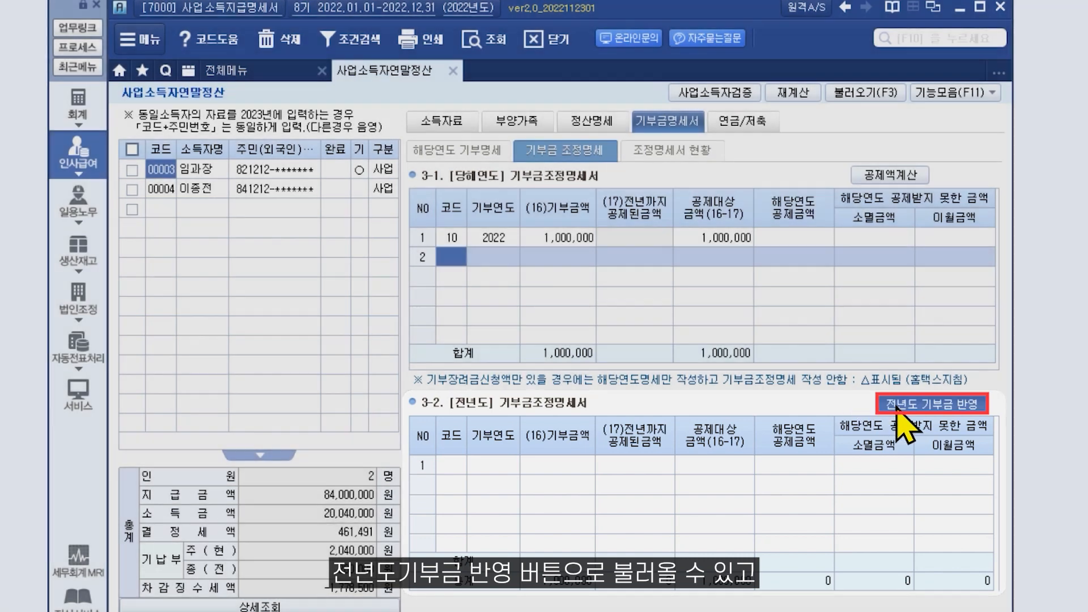
left_click(902, 404)
left_click(586, 381)
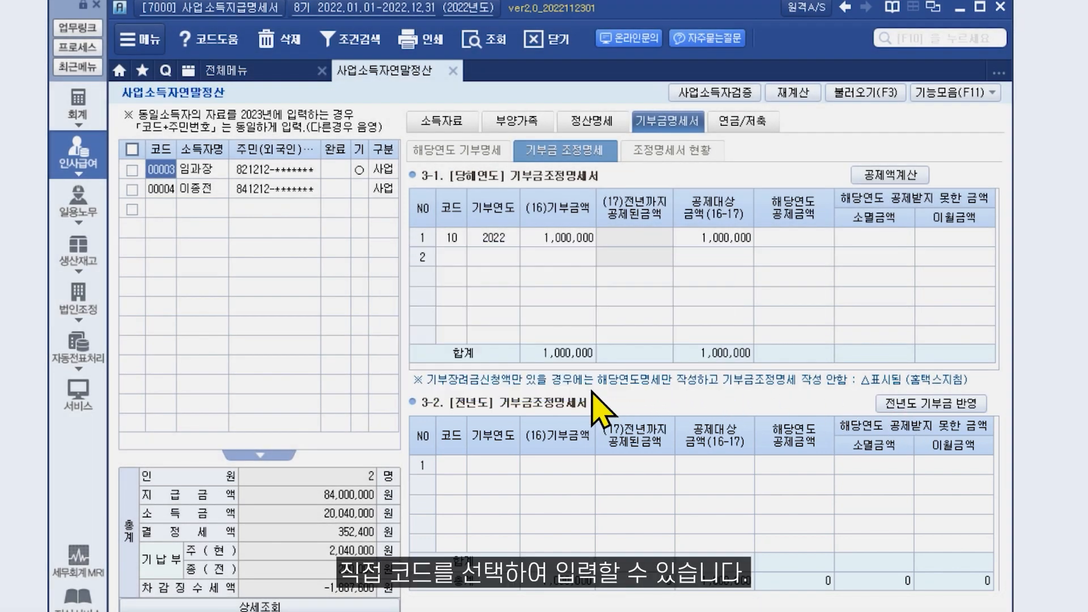
left_click(455, 466)
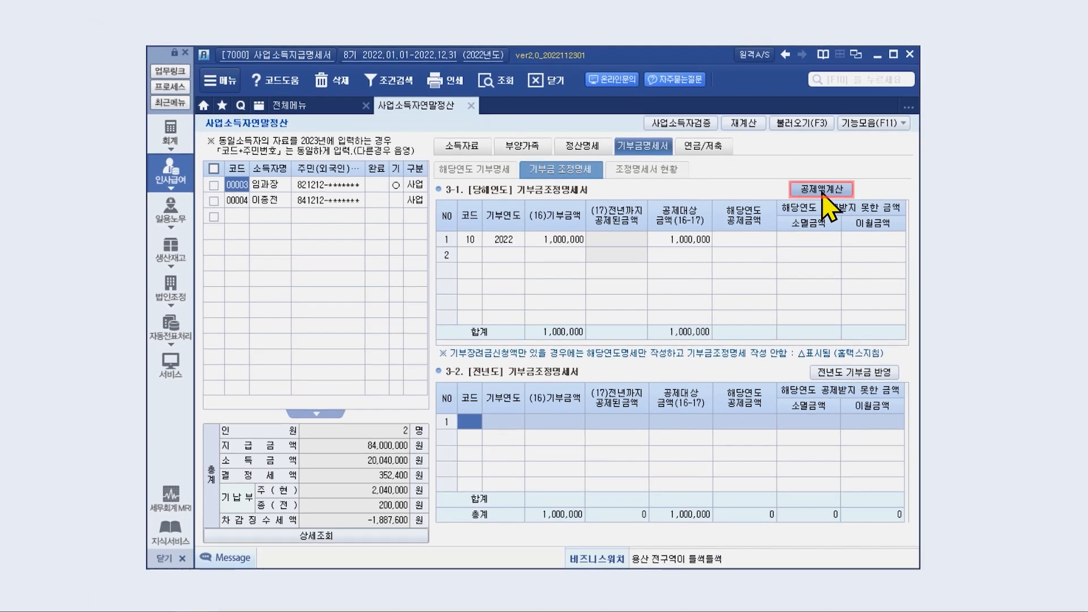
Run 공제액계산 with the donation data reloaded, apply the deductible amount to the settlement, and display the 정산명세.
left_click(890, 175)
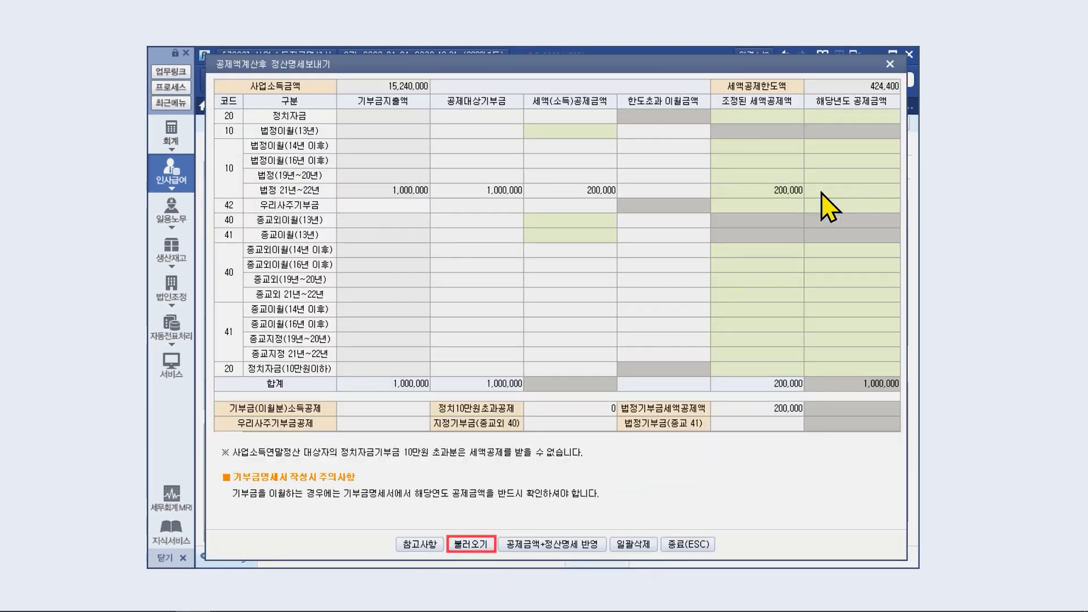
left_click(487, 543)
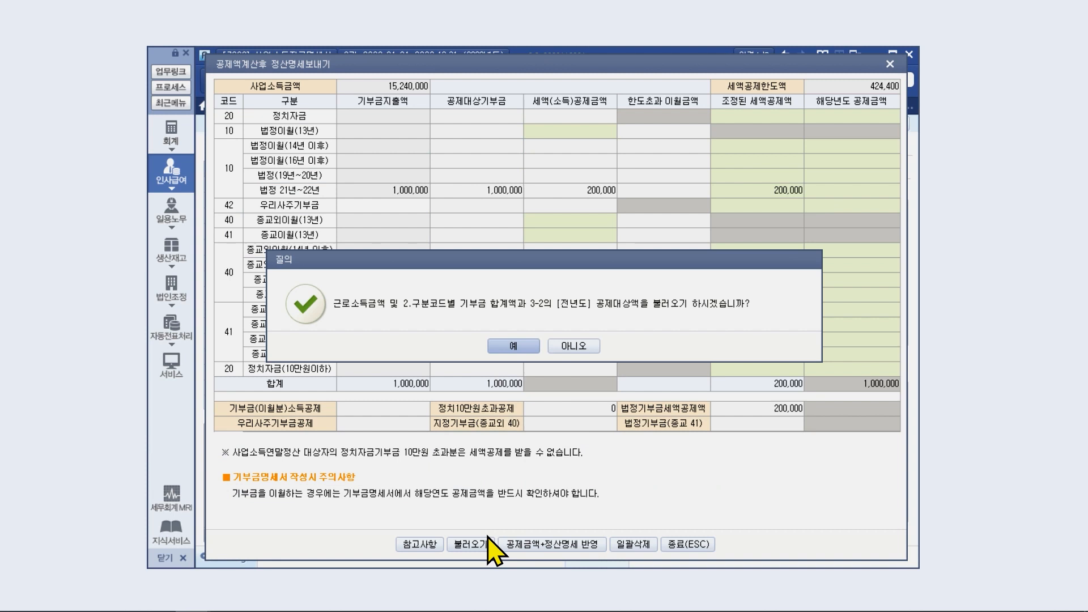
left_click(529, 347)
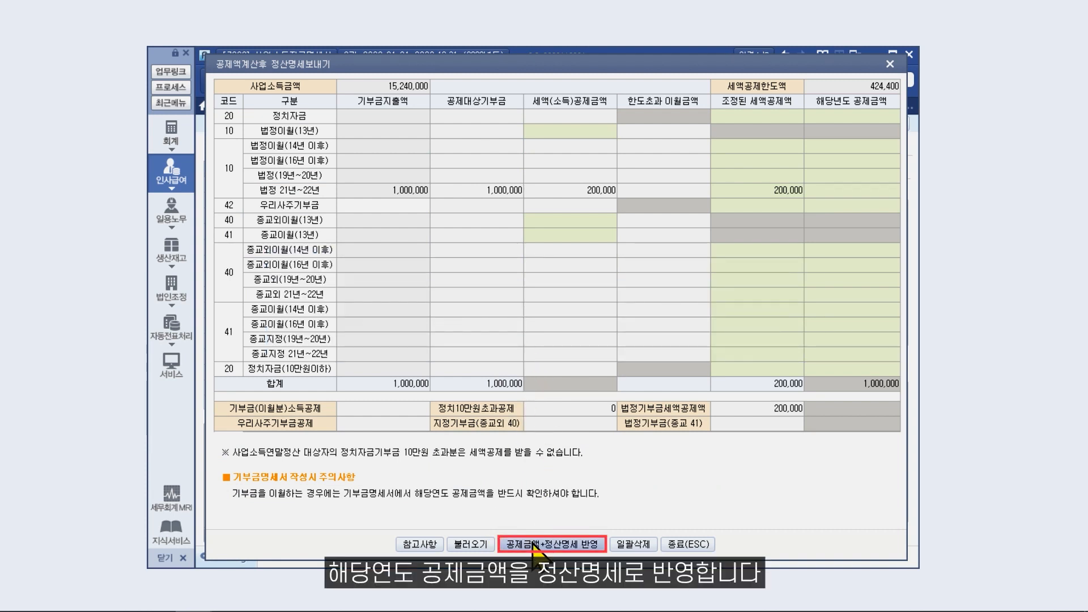
left_click(531, 543)
left_click(513, 347)
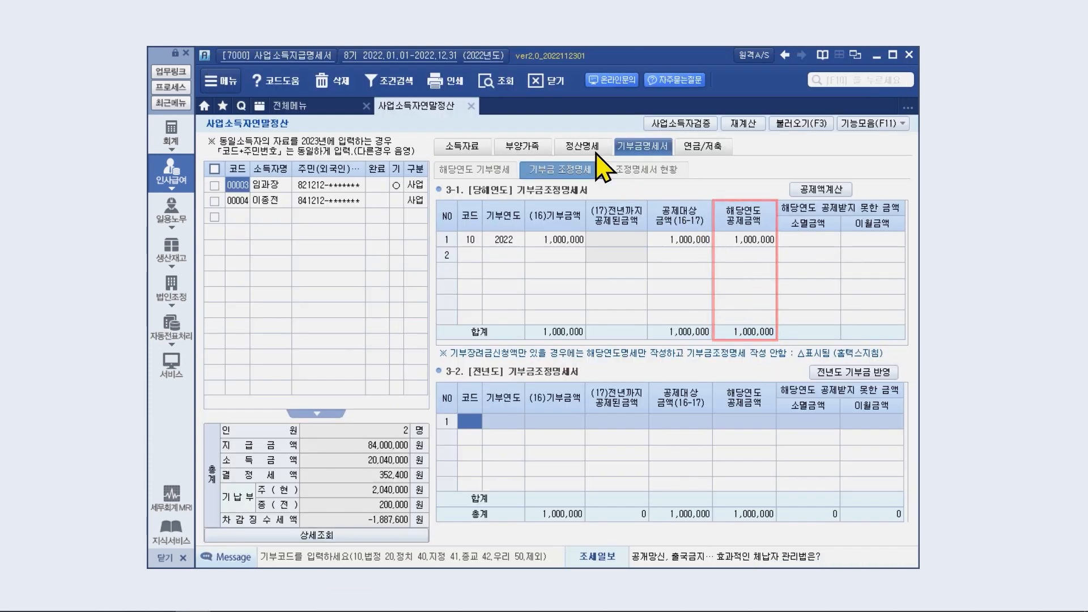
left_click(582, 147)
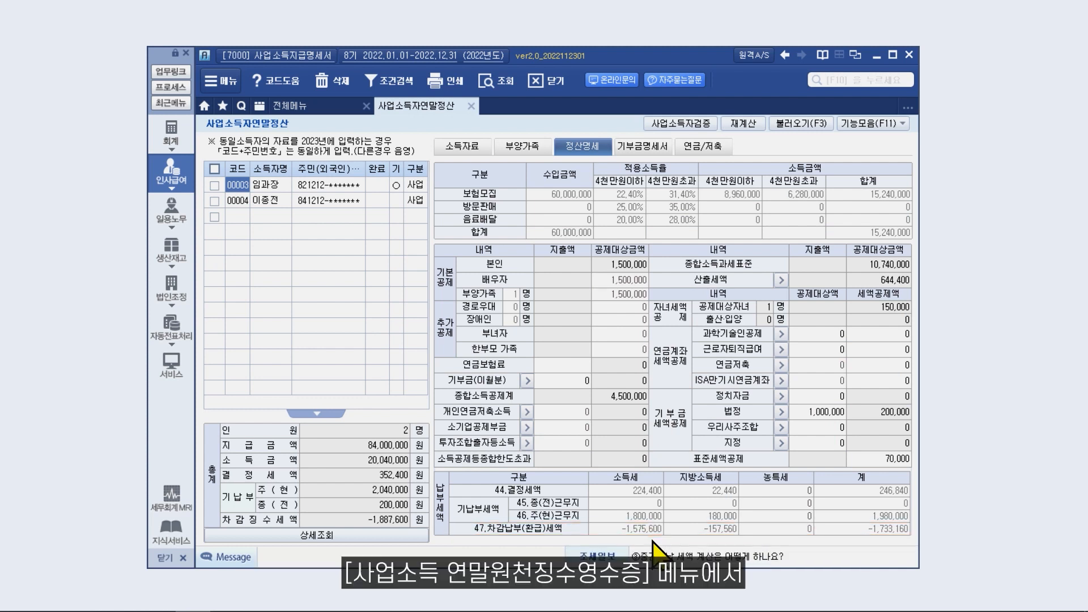
Open 사업소득 연말원천징수영수증 and close the year-end withholding receipts for electronic filing.
left_click(308, 108)
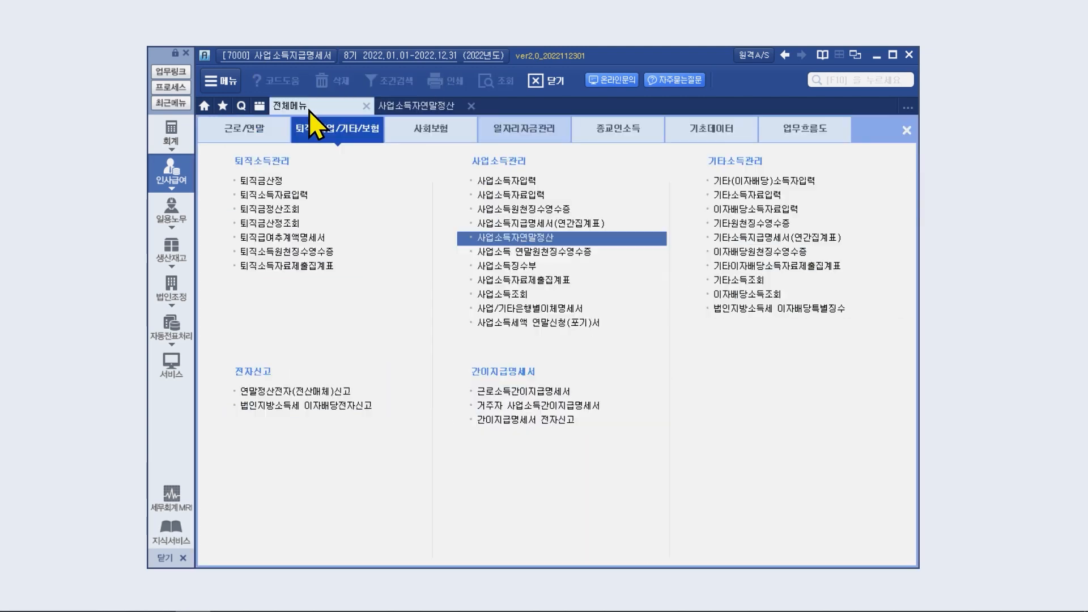
left_click(487, 250)
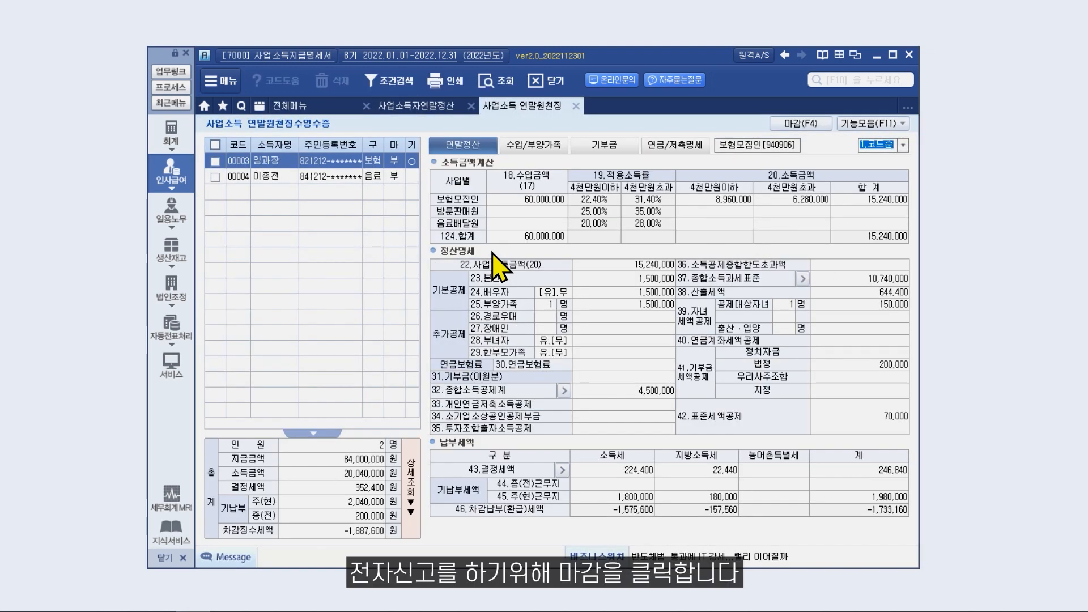
left_click(780, 125)
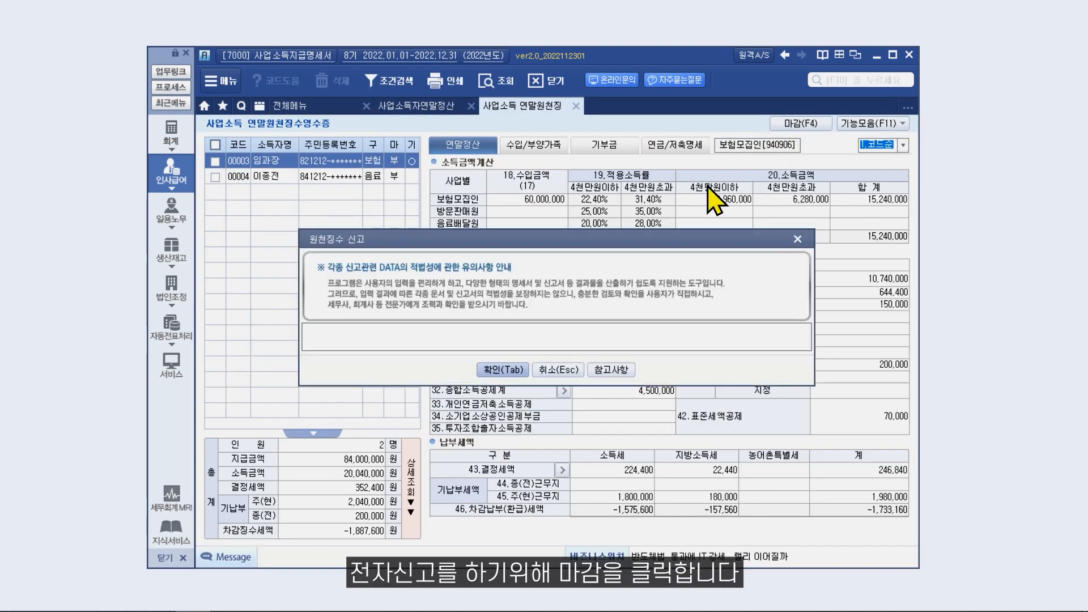
left_click(517, 369)
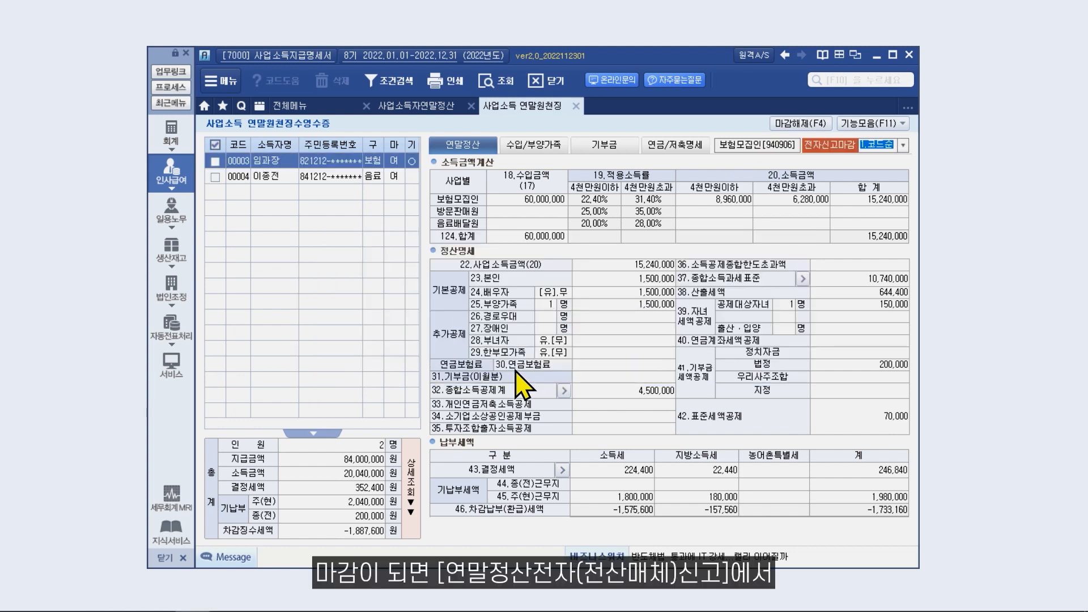
Open 연말정산전자(전산매체)신고 and retrieve the closed data for 구분 4. 사업소득연말정산(기부금) with the 연간(1.1 ~ 12.31) period.
left_click(339, 107)
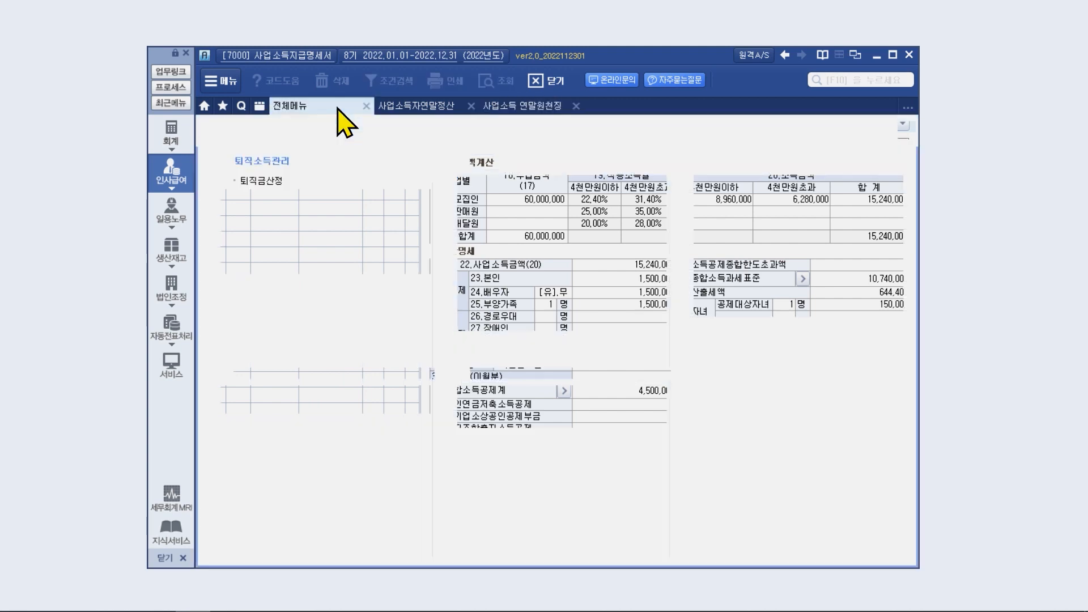
left_click(336, 392)
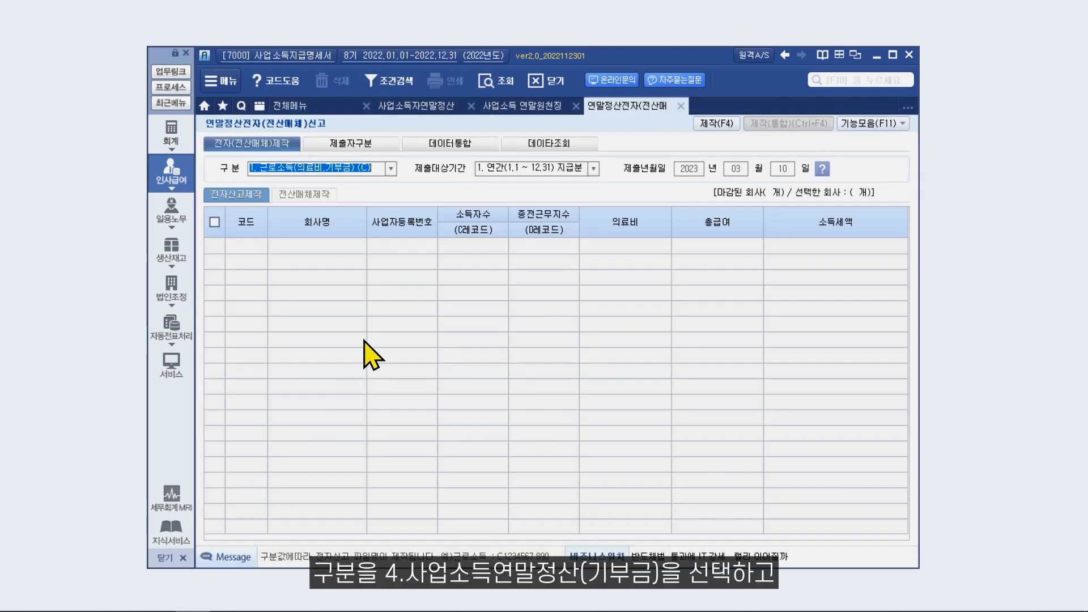
left_click(391, 169)
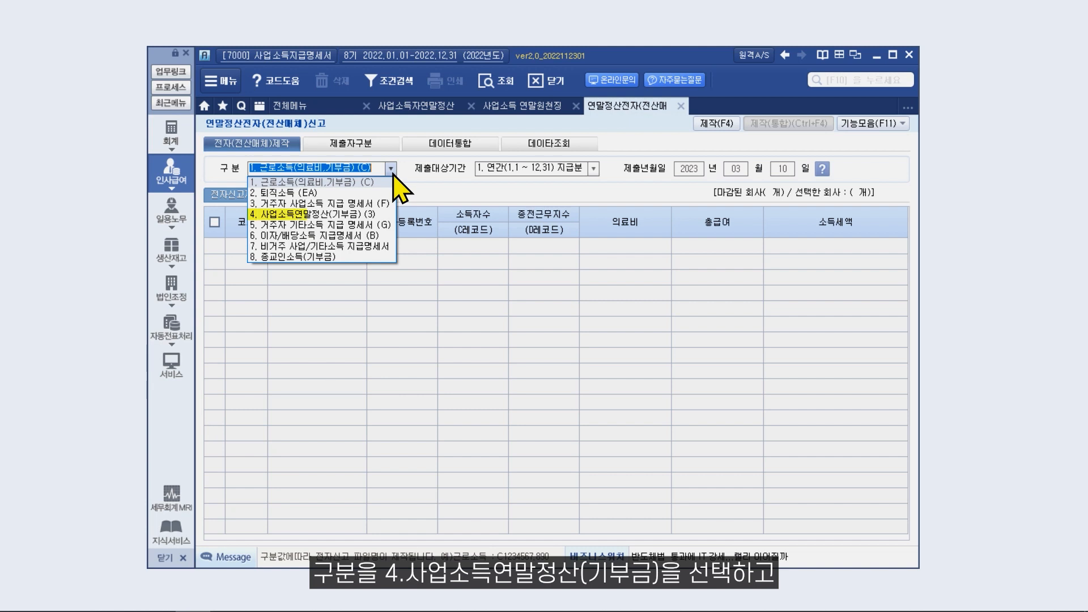
left_click(374, 215)
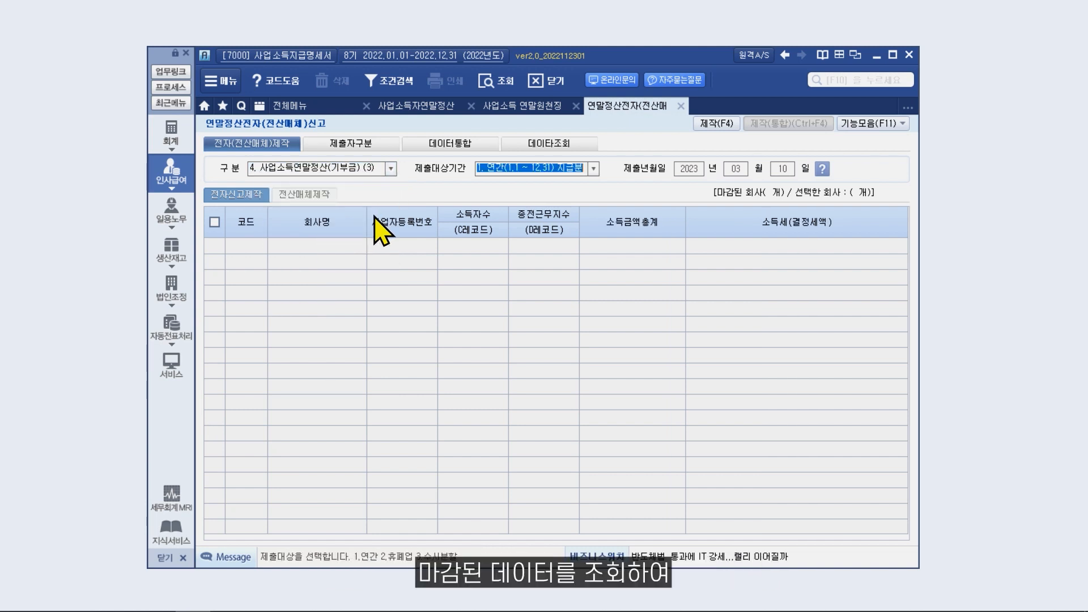
key("Return")
key("Return")
key("Return")
key("Return")
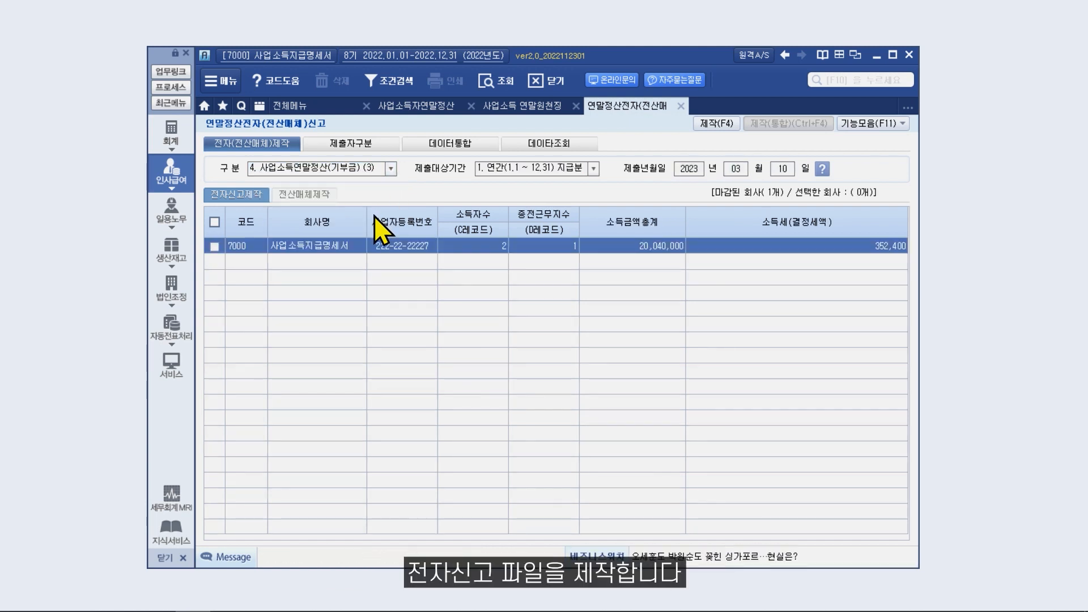
Produce the electronic filing file for company 7000, entering the 전자신고 변환 암호 and saving it to 바탕 화면.
left_click(214, 246)
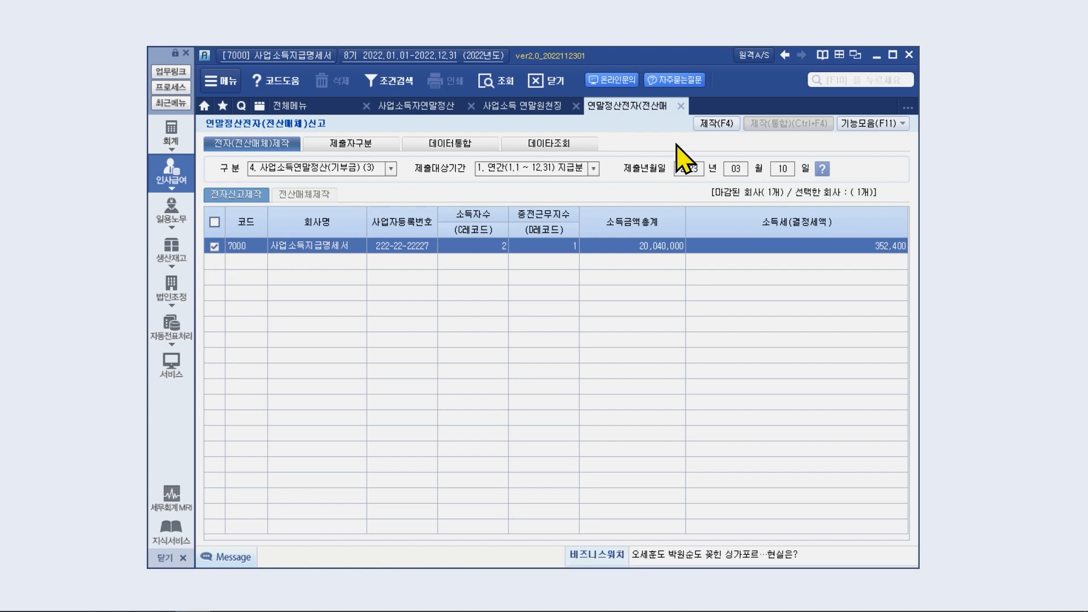
left_click(713, 124)
type("111111111")
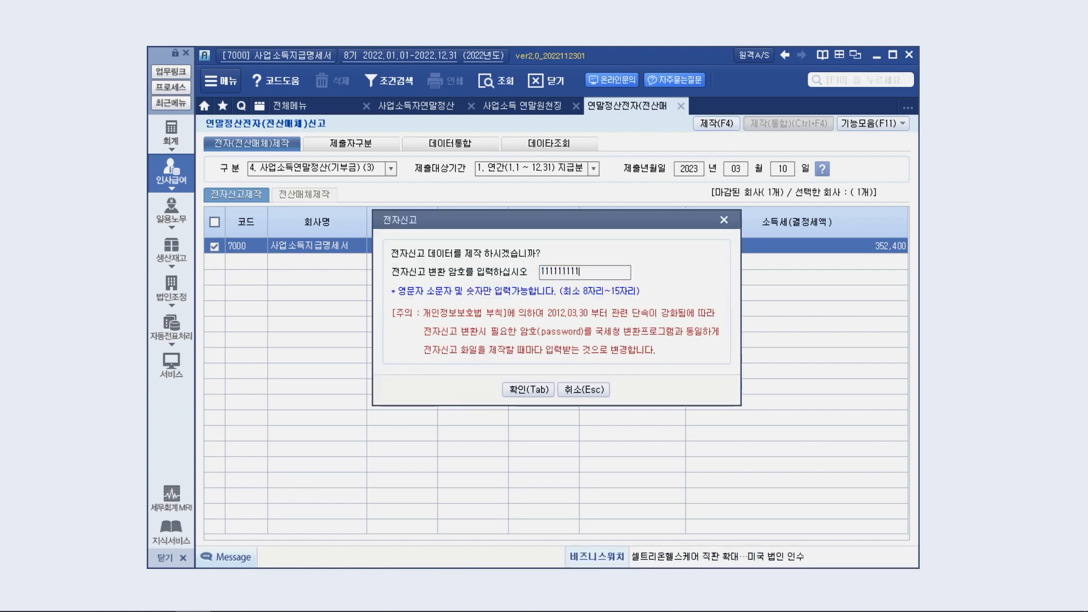
left_click(524, 390)
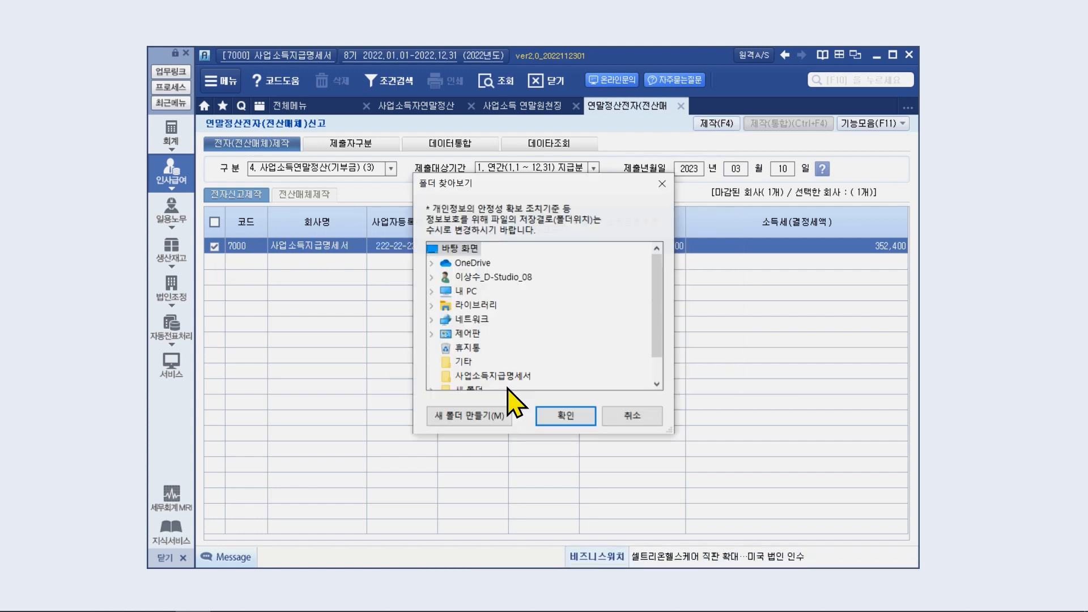
left_click(566, 416)
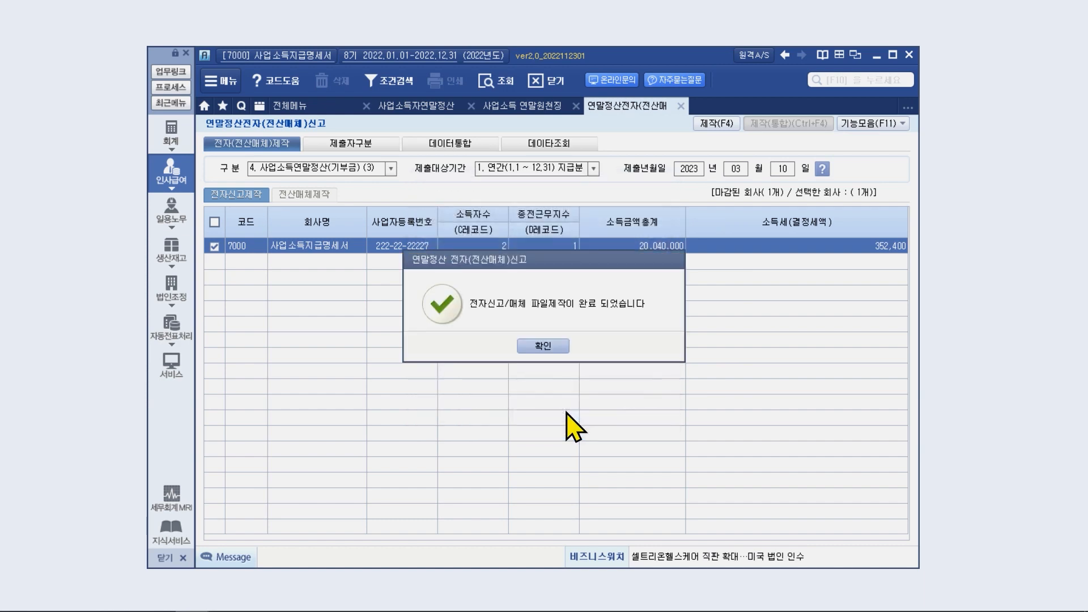
left_click(540, 347)
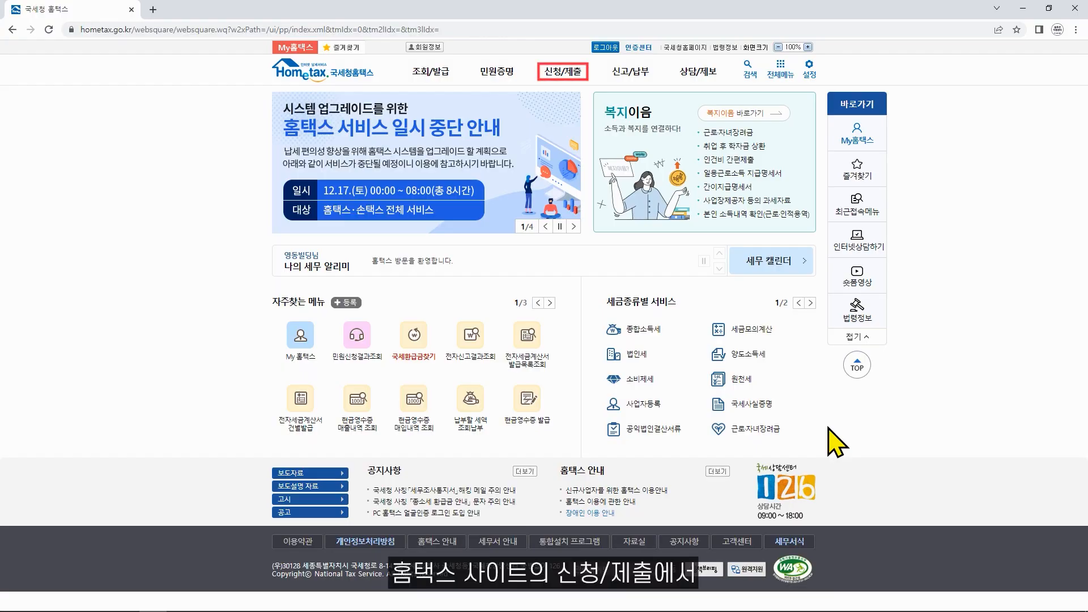
In Hometax's 신청/제출 area, open the 사업소득(연말정산) 지급명세서 submission page.
left_click(558, 74)
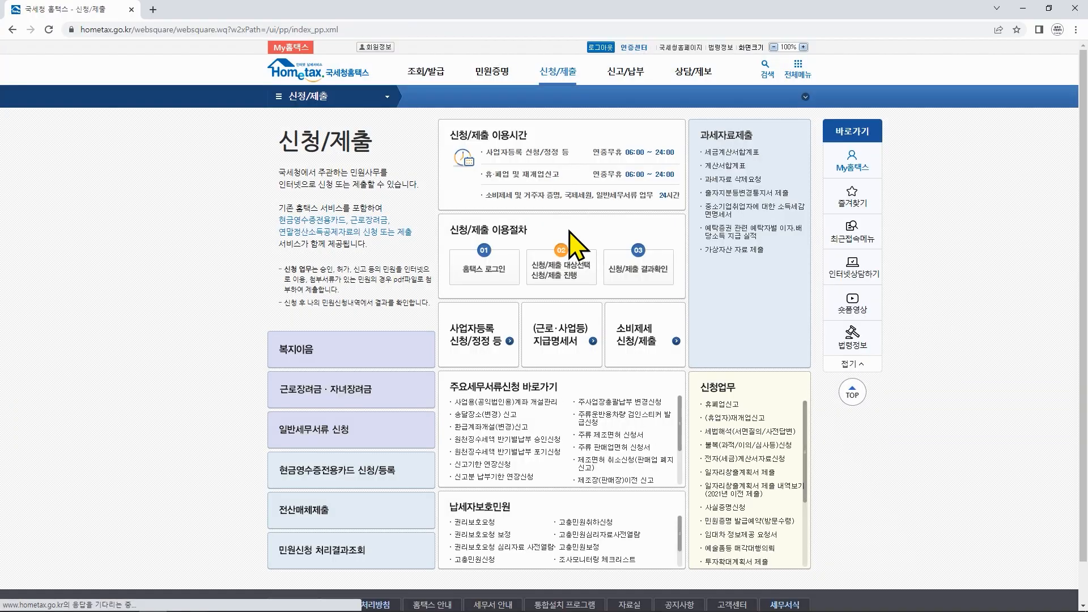
left_click(554, 358)
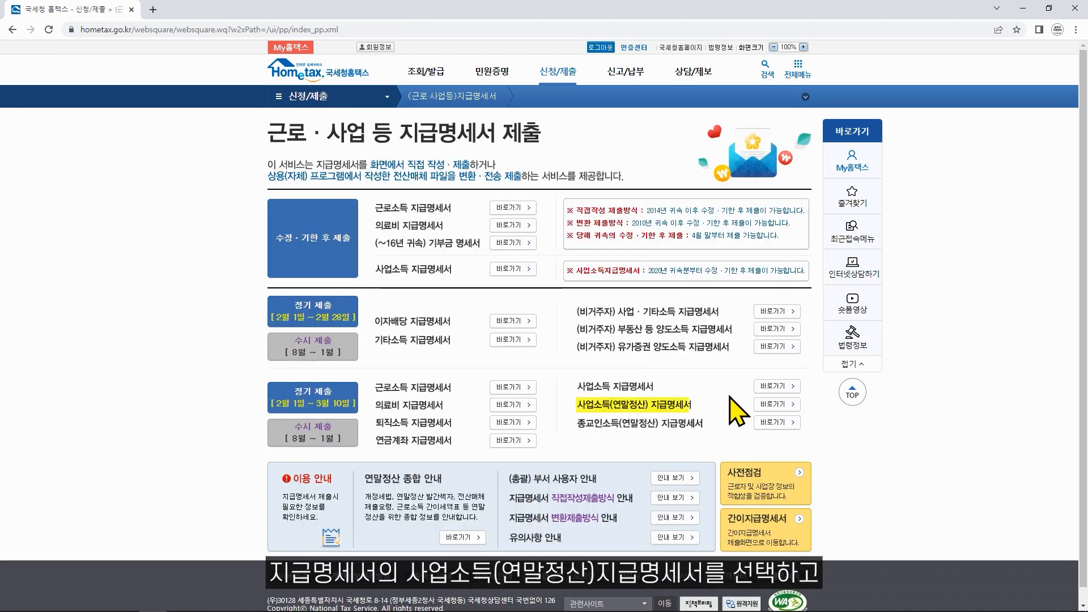
left_click(778, 408)
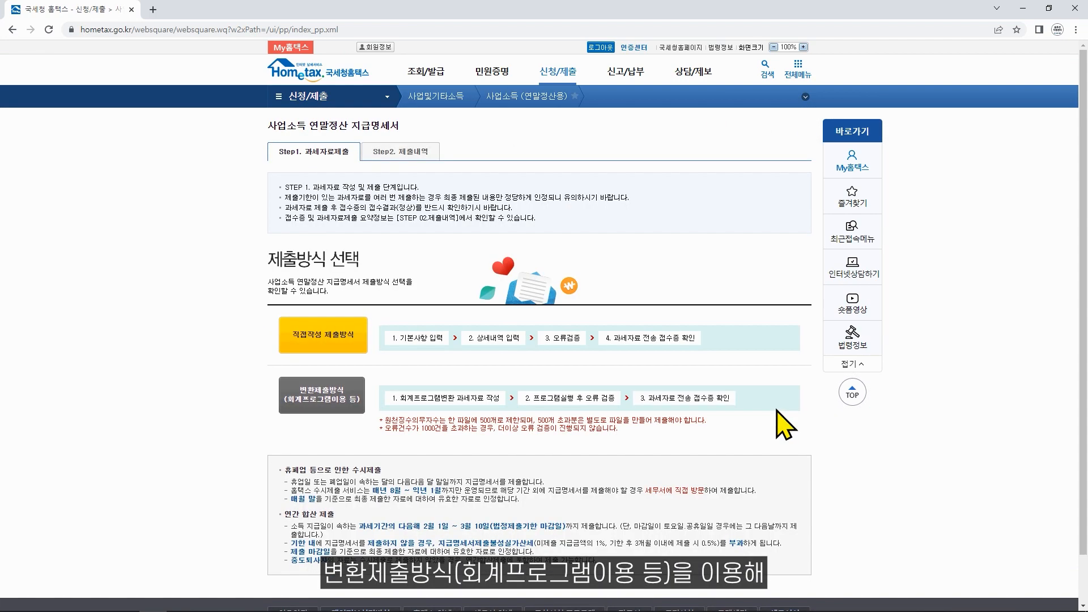